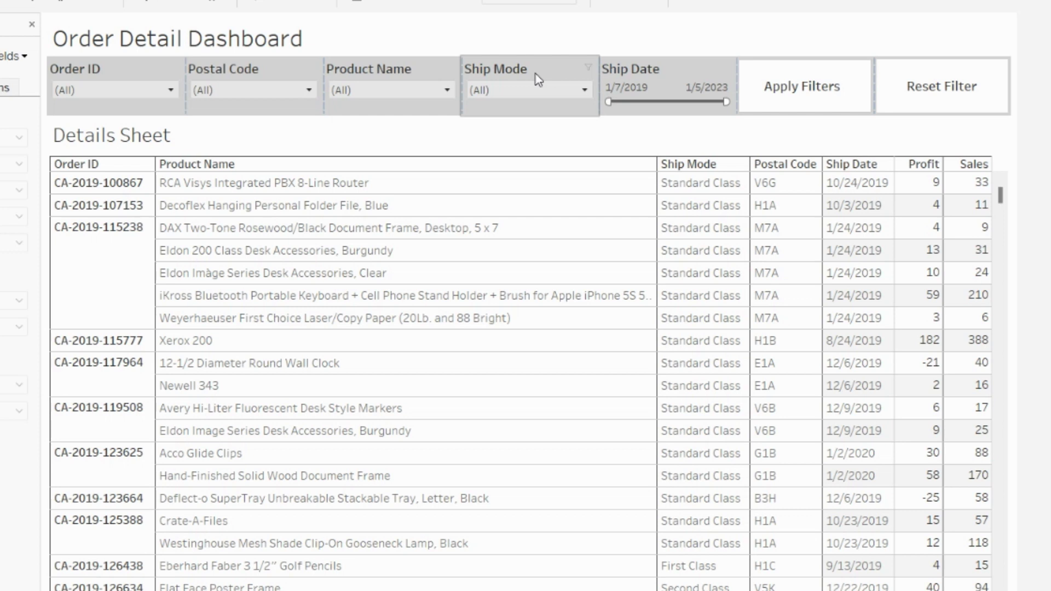
Filter the details table to First Class ship mode, then reset it to all ship modes.
left_click(505, 91)
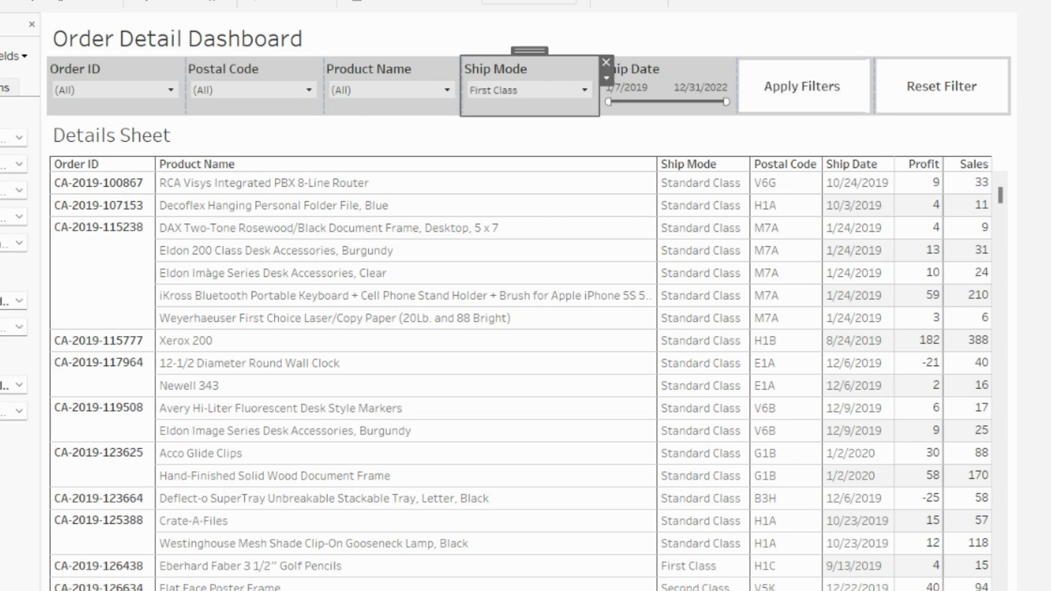
left_click(788, 92)
left_click(788, 91)
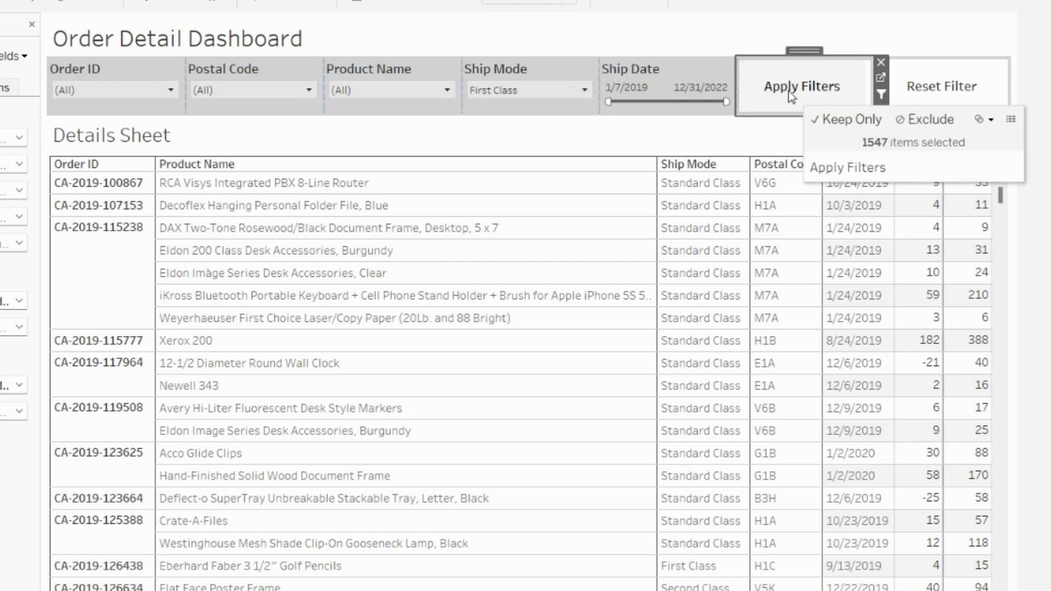
left_click(942, 92)
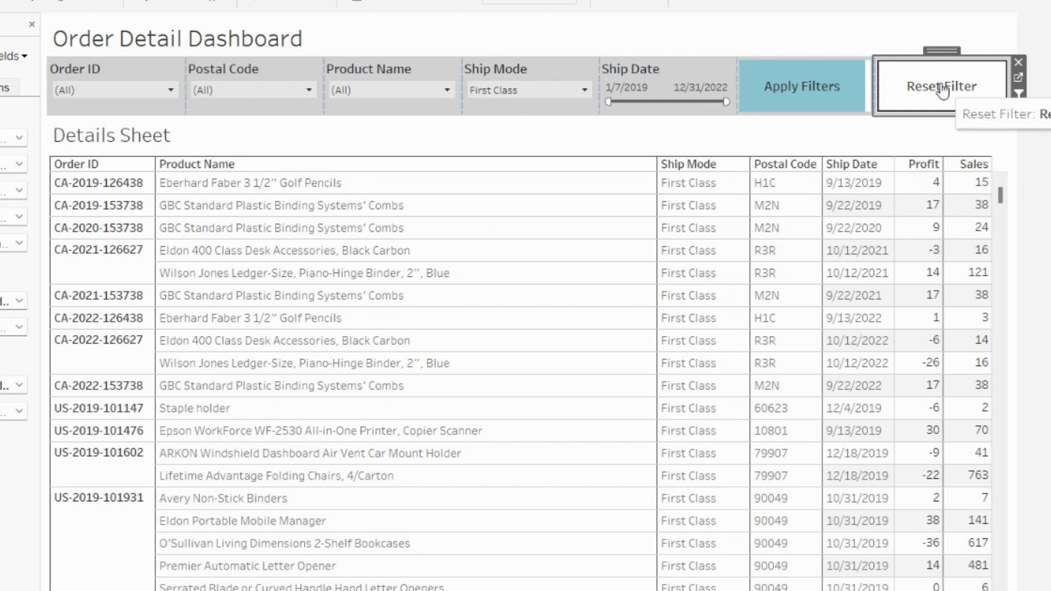
left_click(942, 92)
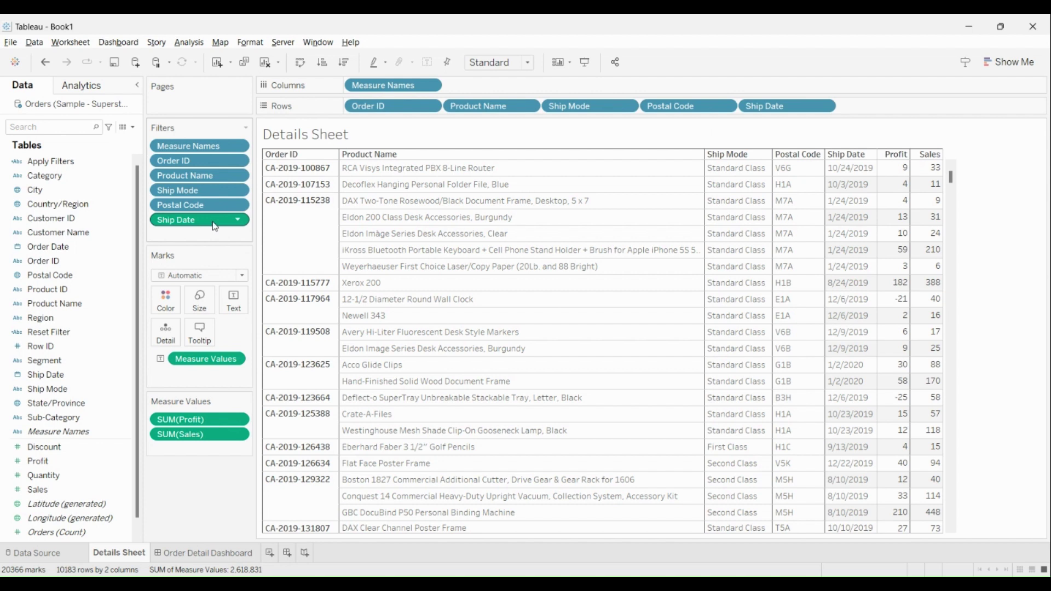
Create a new blank worksheet and rename its tab to 'Apply Filters'.
left_click(270, 554)
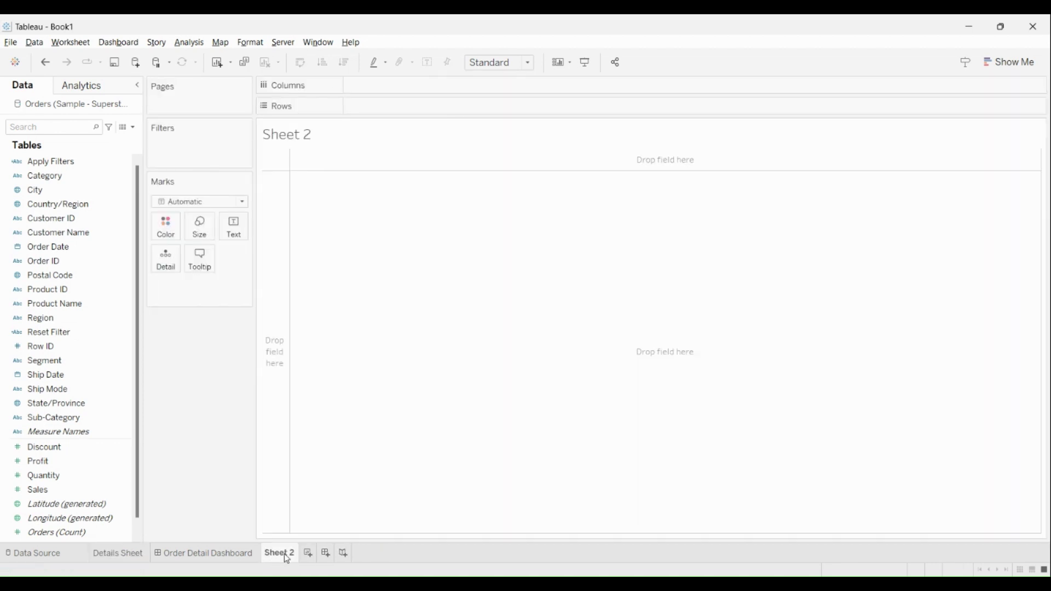
double_click(284, 553)
type("Apply Filters")
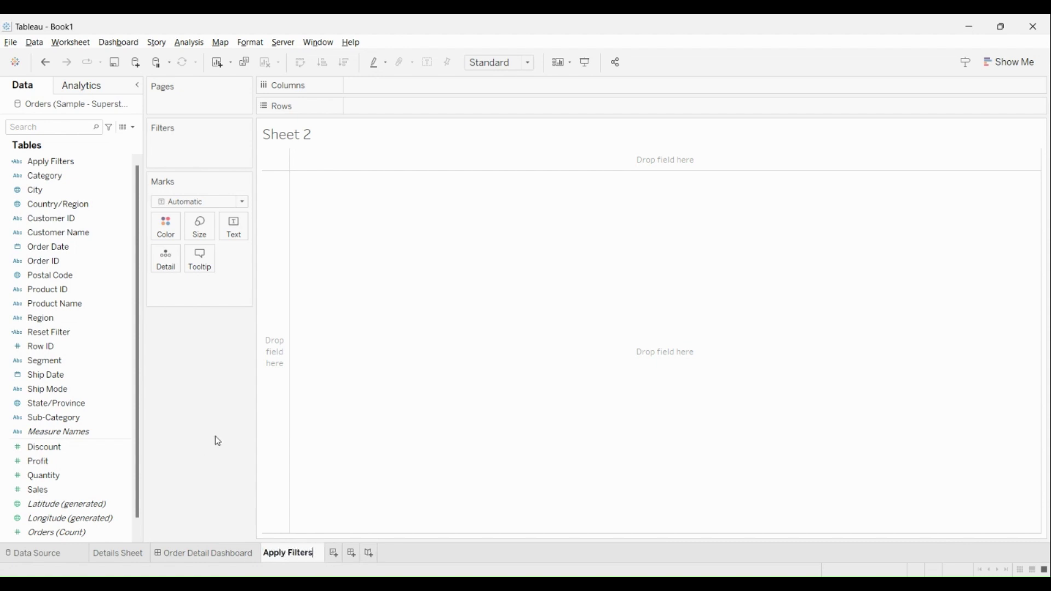
key("Return")
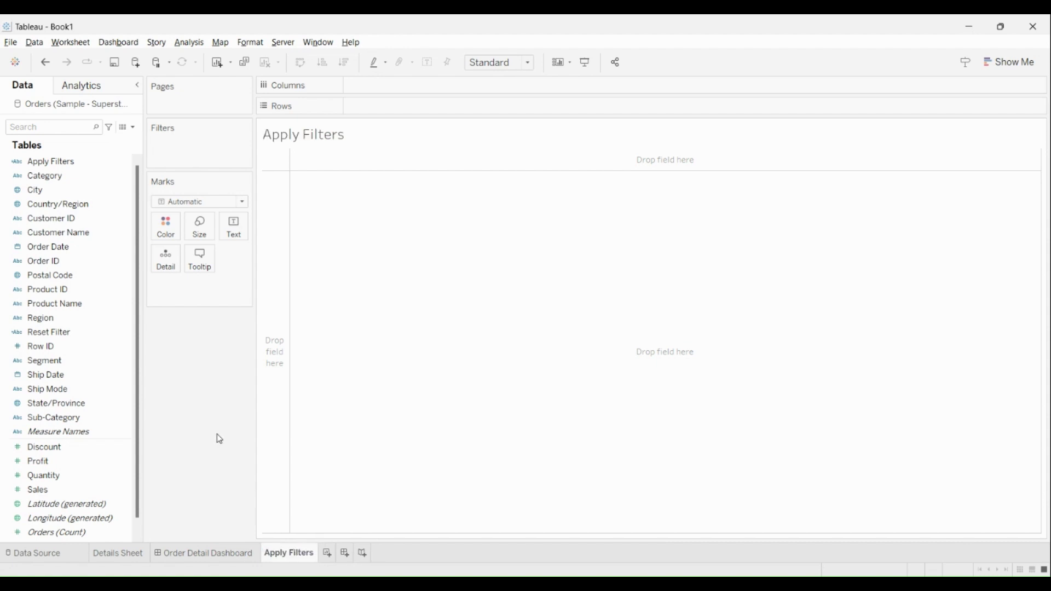
Confirm the Apply Filters calculation, put it on Rows, then return to Details Sheet.
left_click(90, 166)
right_click(89, 161)
left_click(117, 218)
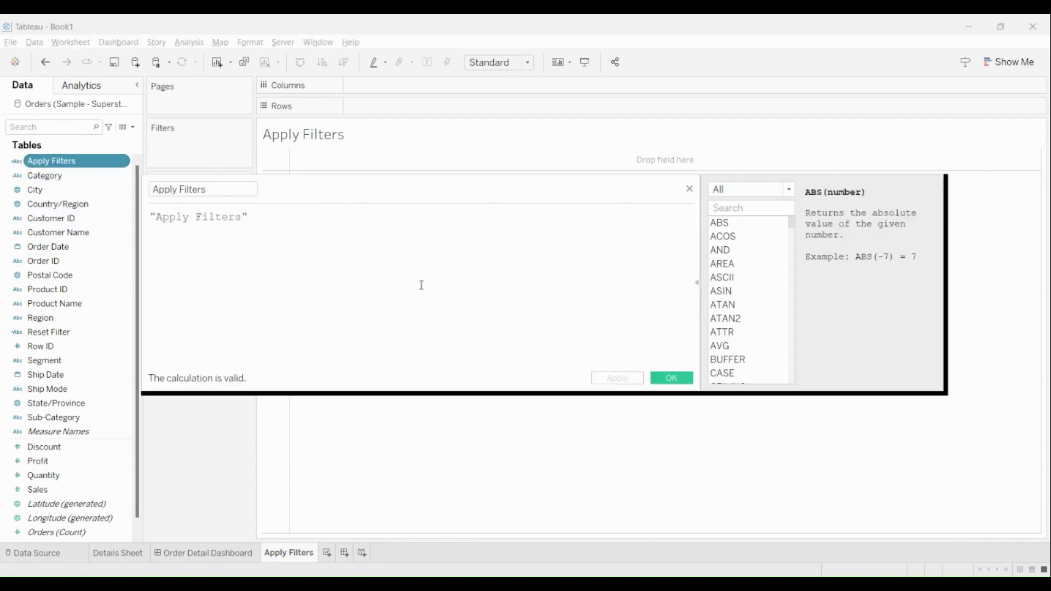
scroll(421, 285, "up", 4)
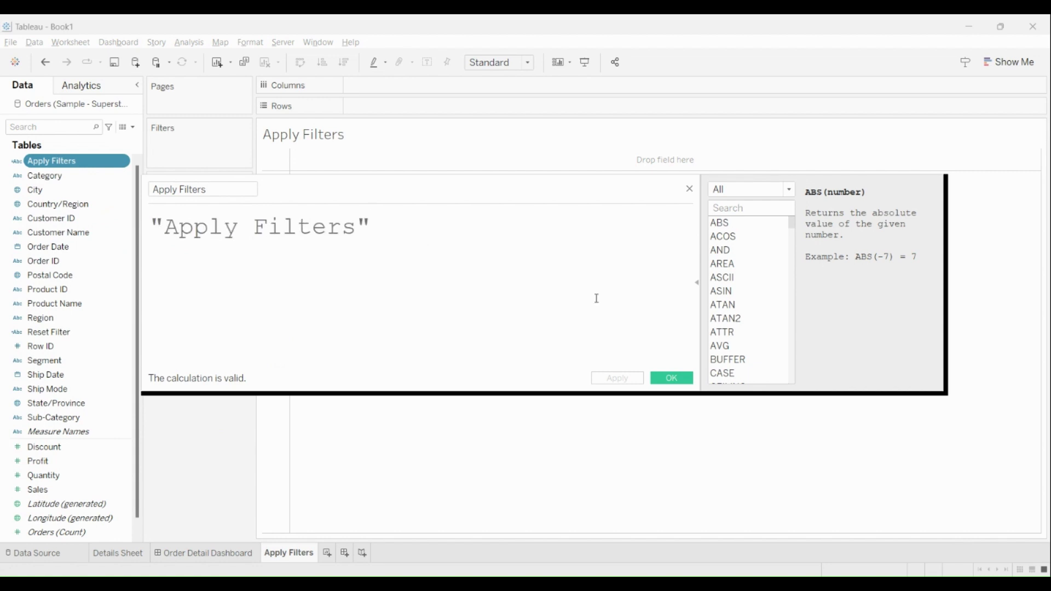
left_click(675, 378)
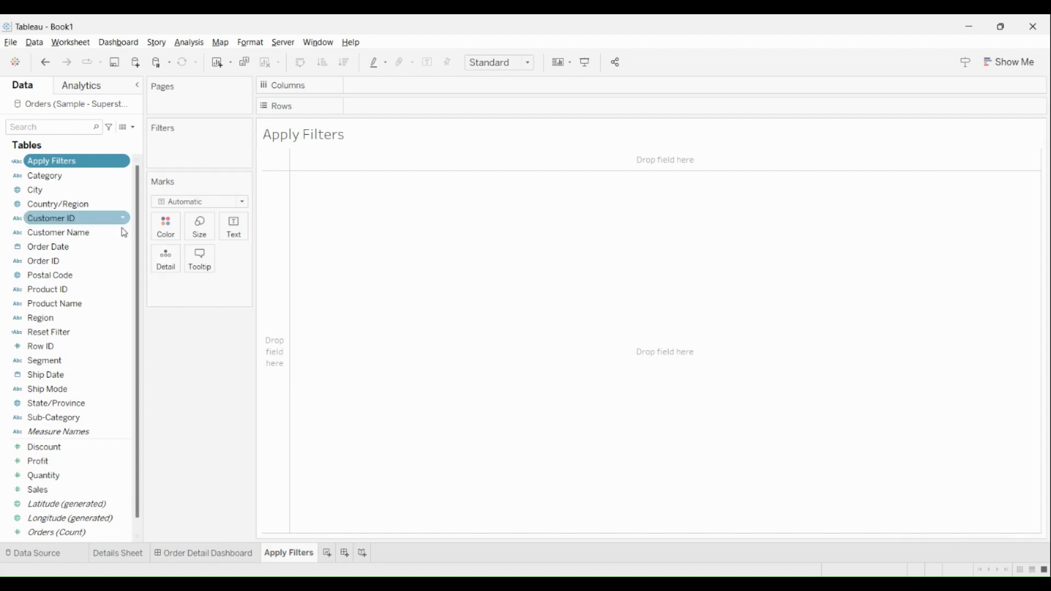
left_click_drag(60, 163, 408, 105)
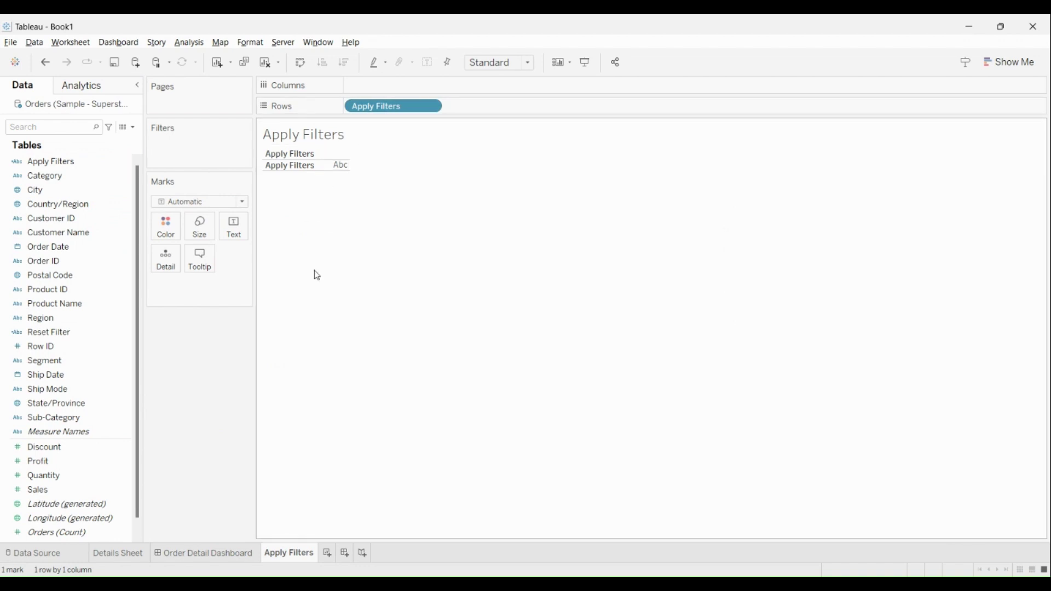
left_click(116, 554)
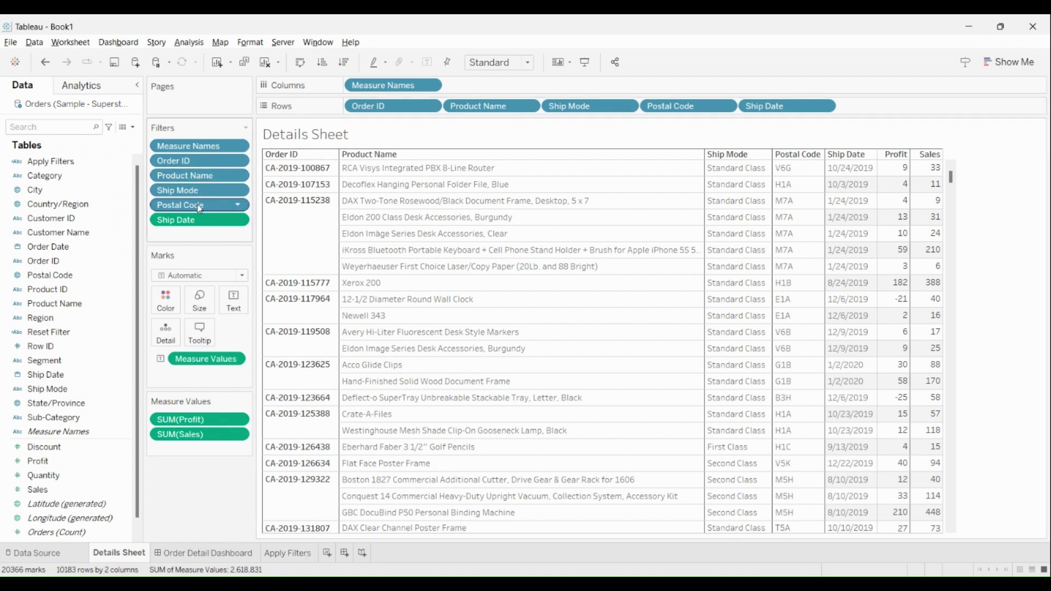
On the Apply Filters sheet, add Order ID and Ship Mode filters using all values.
left_click(288, 553)
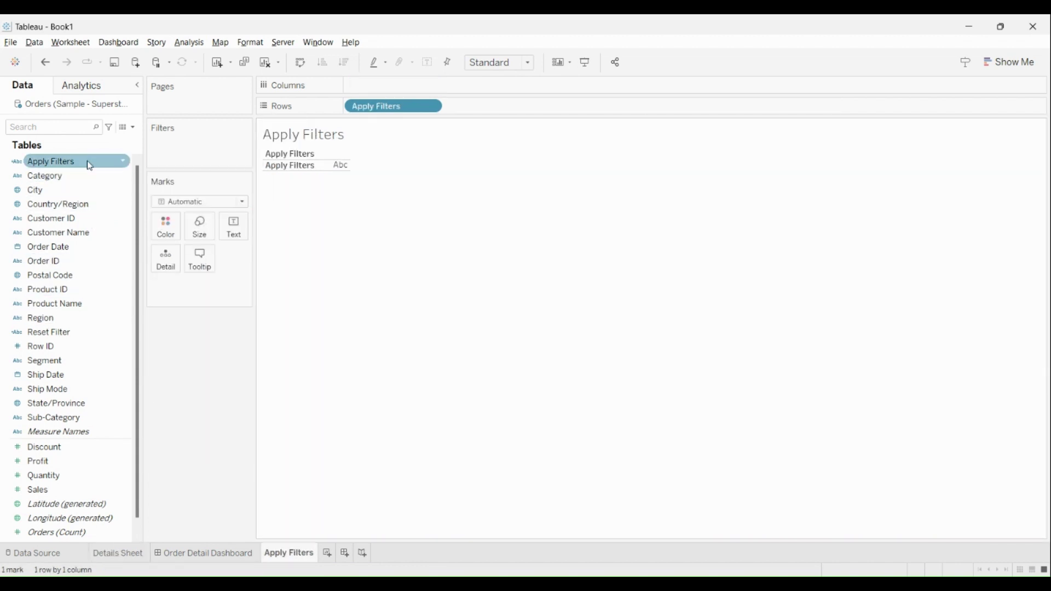
left_click(60, 264)
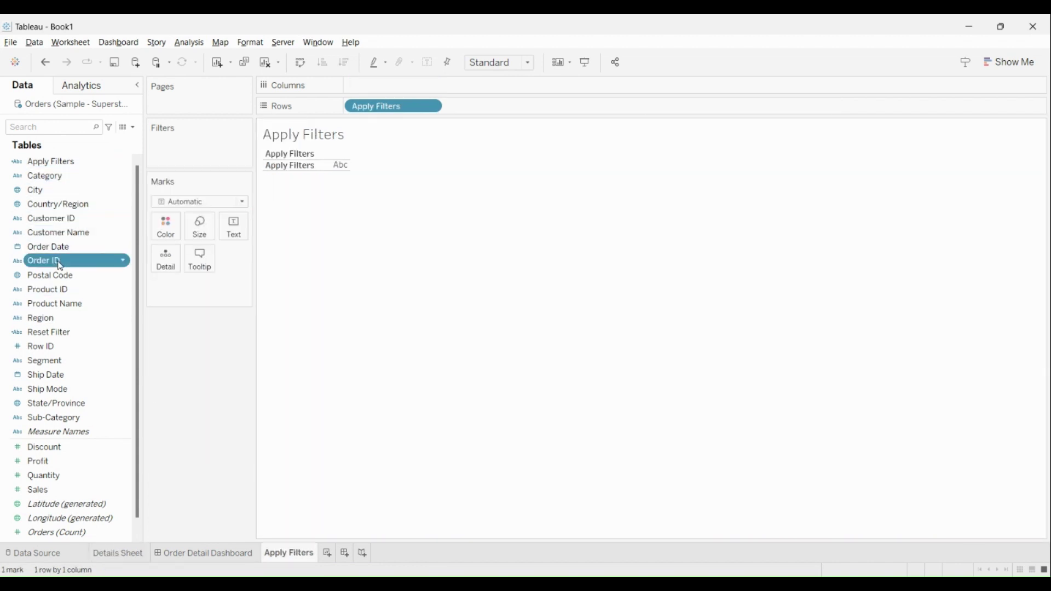
left_click_drag(60, 265, 211, 164)
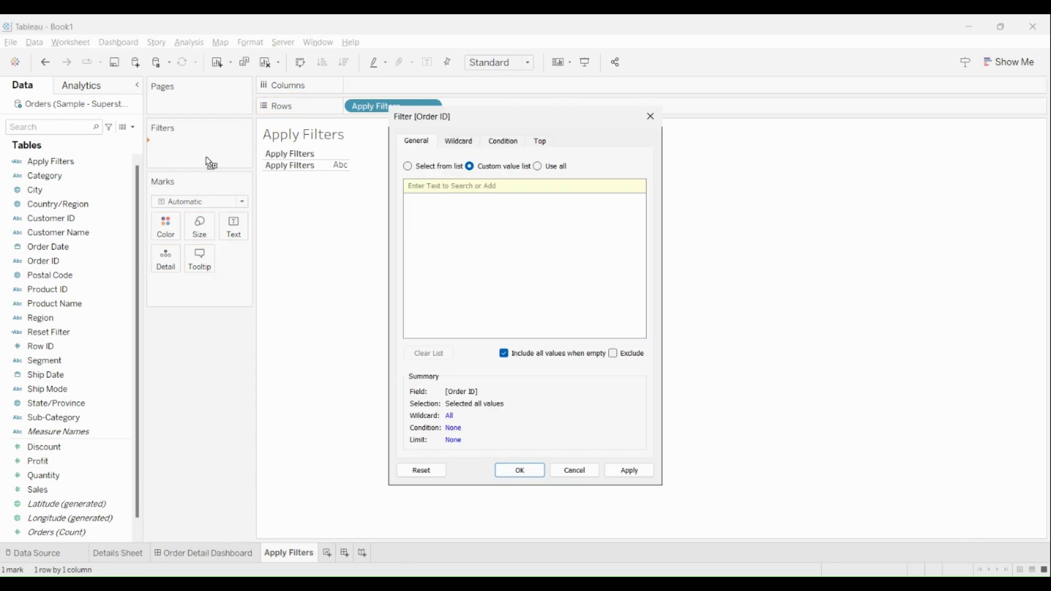
left_click(537, 167)
left_click(629, 471)
left_click(514, 472)
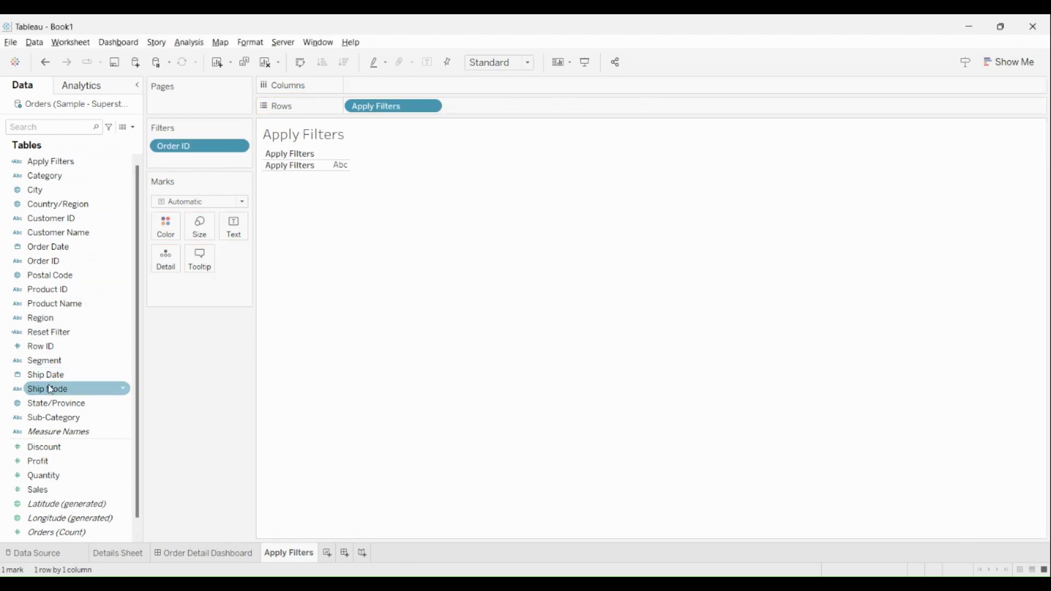
left_click_drag(48, 389, 212, 164)
left_click(537, 166)
left_click(523, 471)
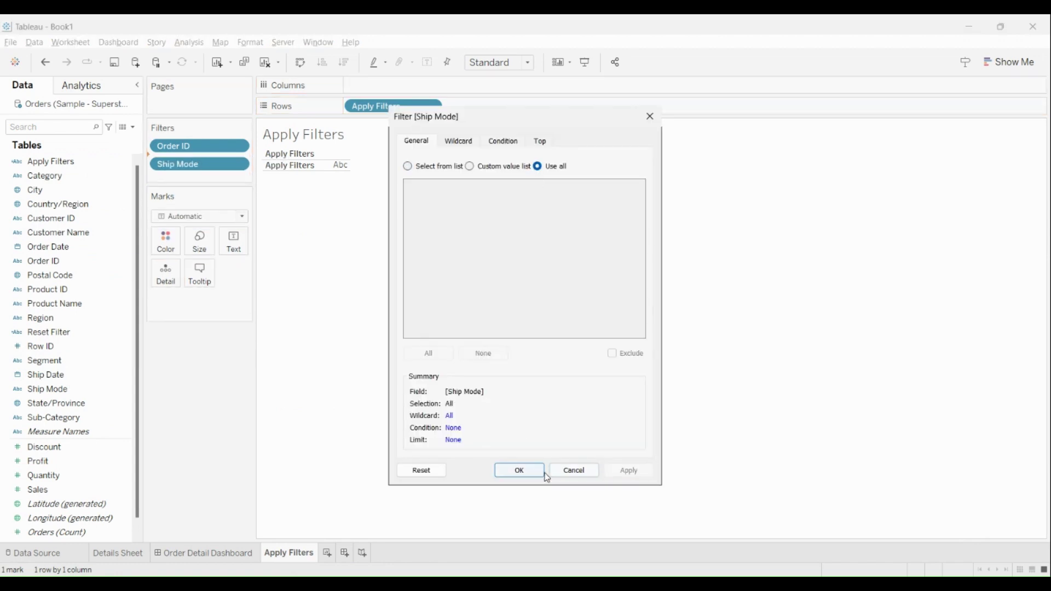
Add a Ship Date range-of-dates filter plus Product Name and Postal Code filters using all values.
left_click_drag(48, 374, 212, 171)
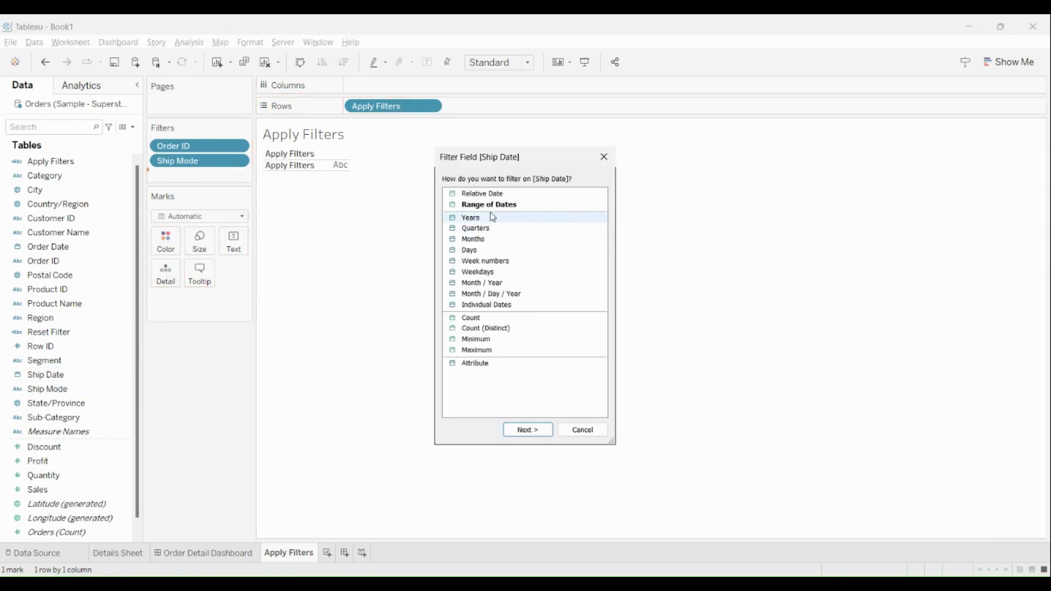
left_click(493, 205)
left_click(535, 429)
left_click(565, 390)
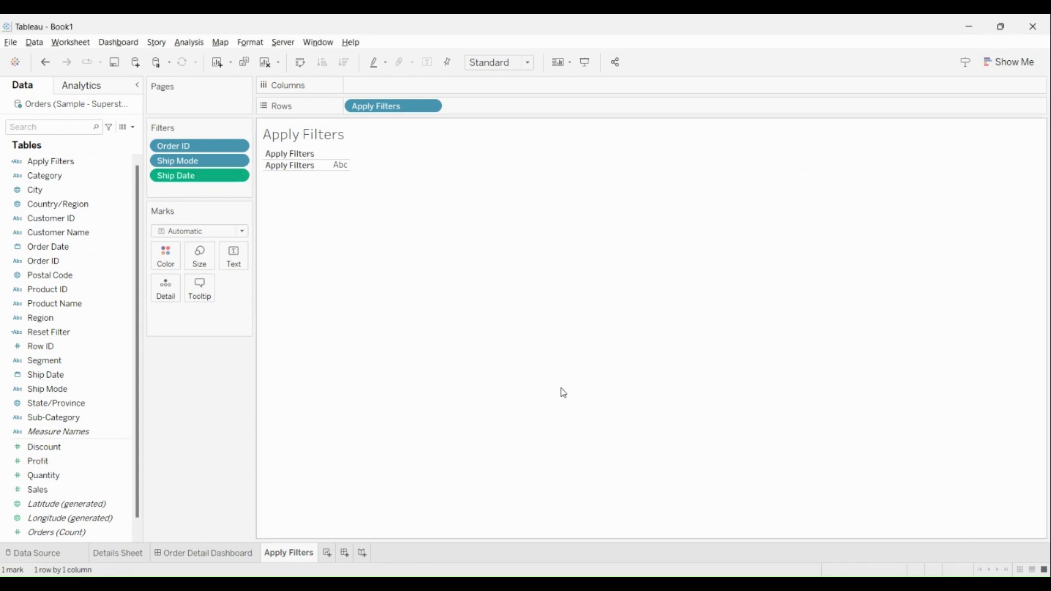
left_click(107, 553)
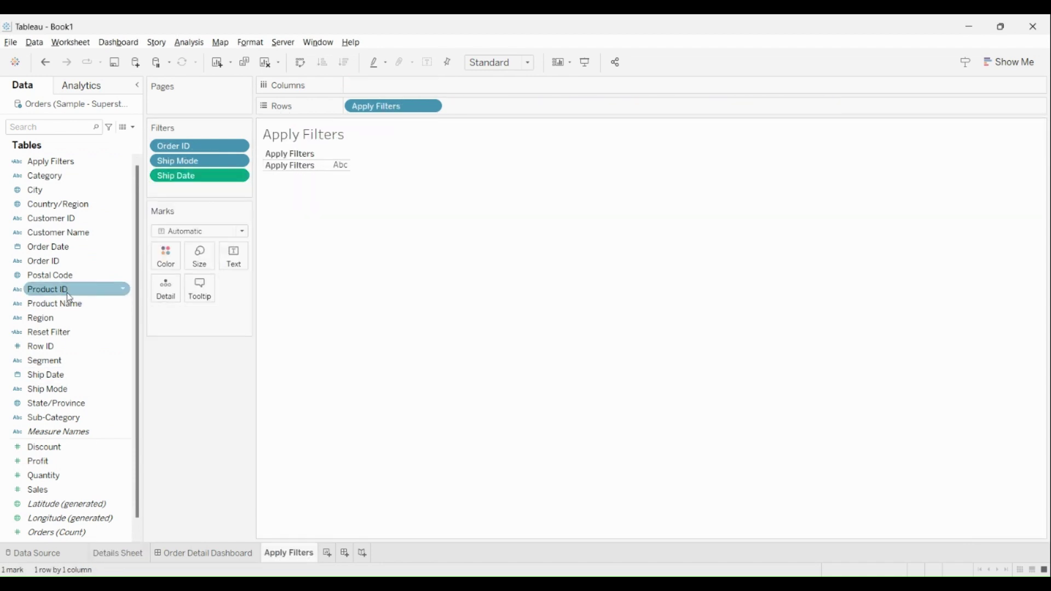
left_click_drag(69, 304, 202, 186)
left_click(538, 166)
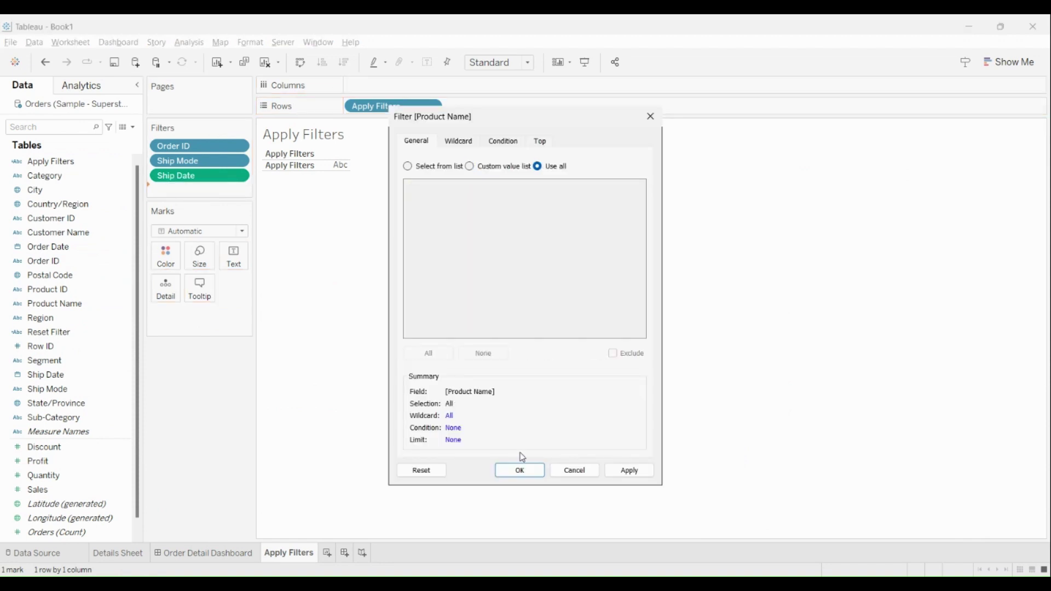
left_click(520, 470)
left_click_drag(55, 276, 189, 212)
left_click(537, 166)
left_click(519, 470)
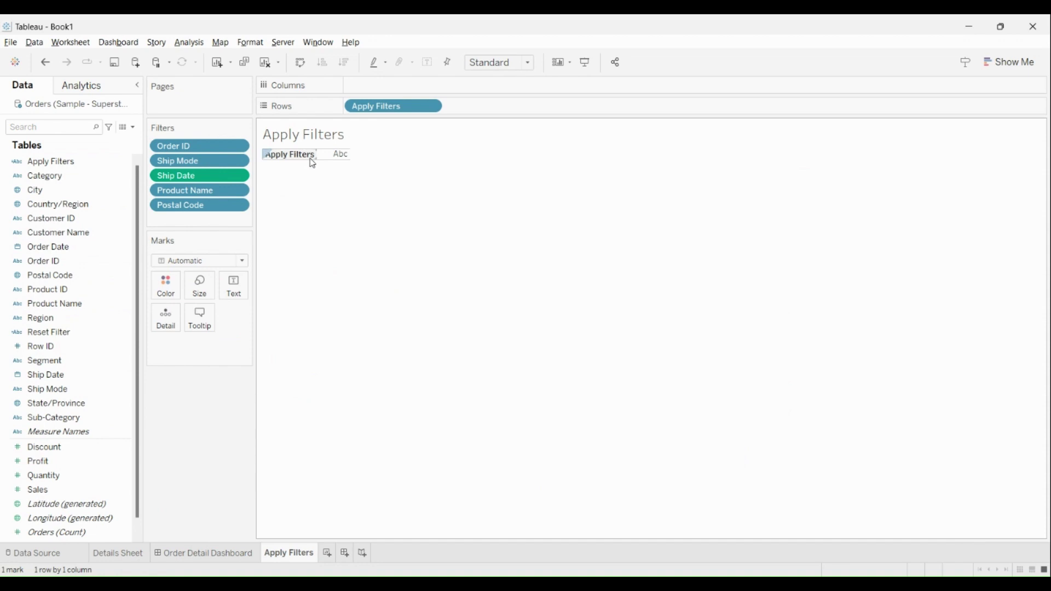
Heighten the header row and add Order ID, Ship Mode and exact Ship Date to Detail.
left_click_drag(307, 160, 308, 176)
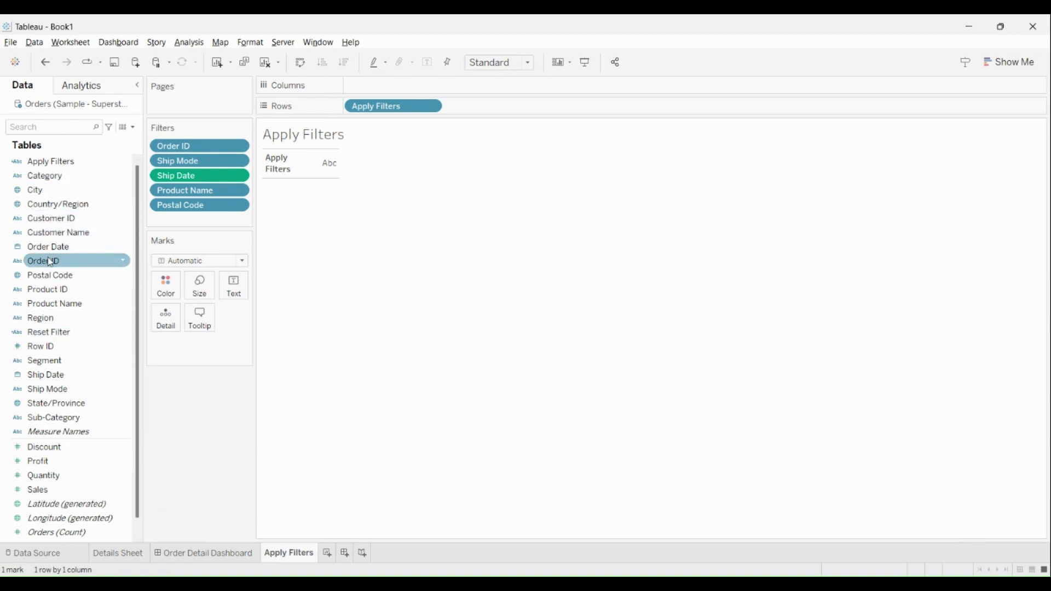
left_click_drag(46, 261, 170, 321)
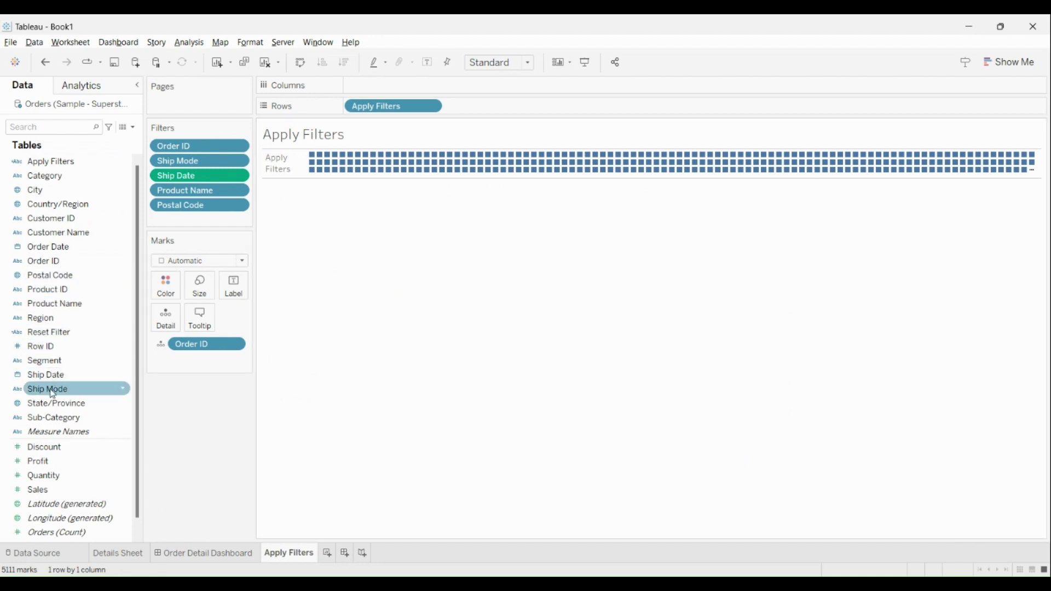
left_click_drag(53, 393, 172, 311)
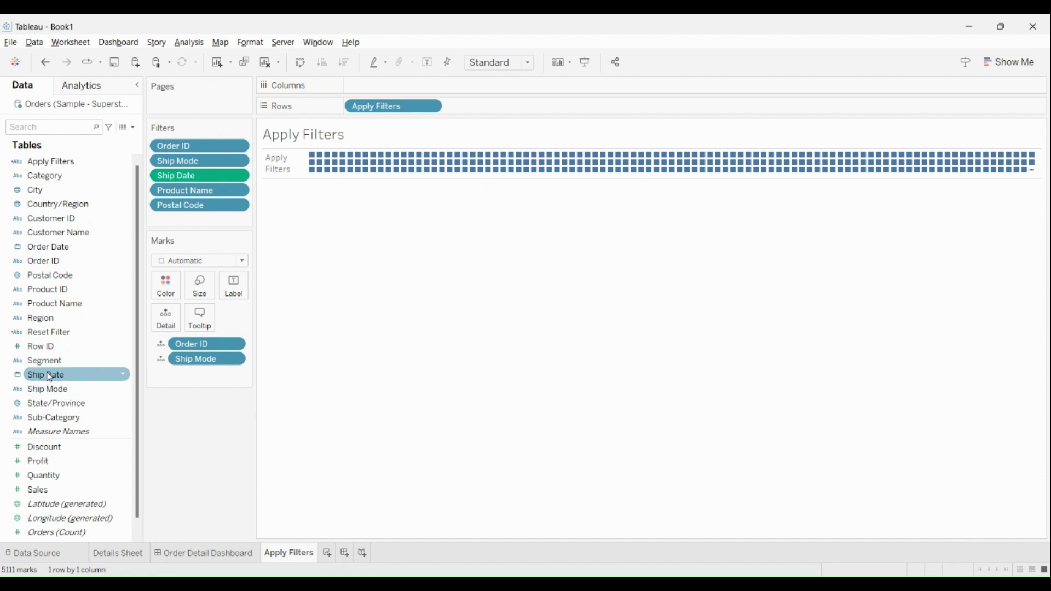
left_click_drag(49, 376, 157, 315)
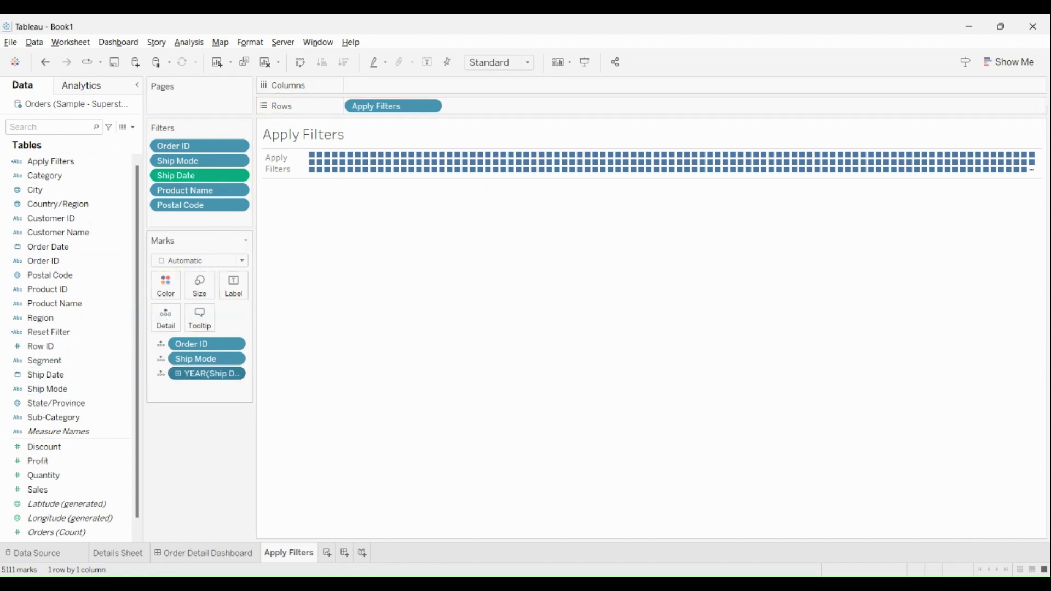
right_click(207, 374)
left_click(221, 504)
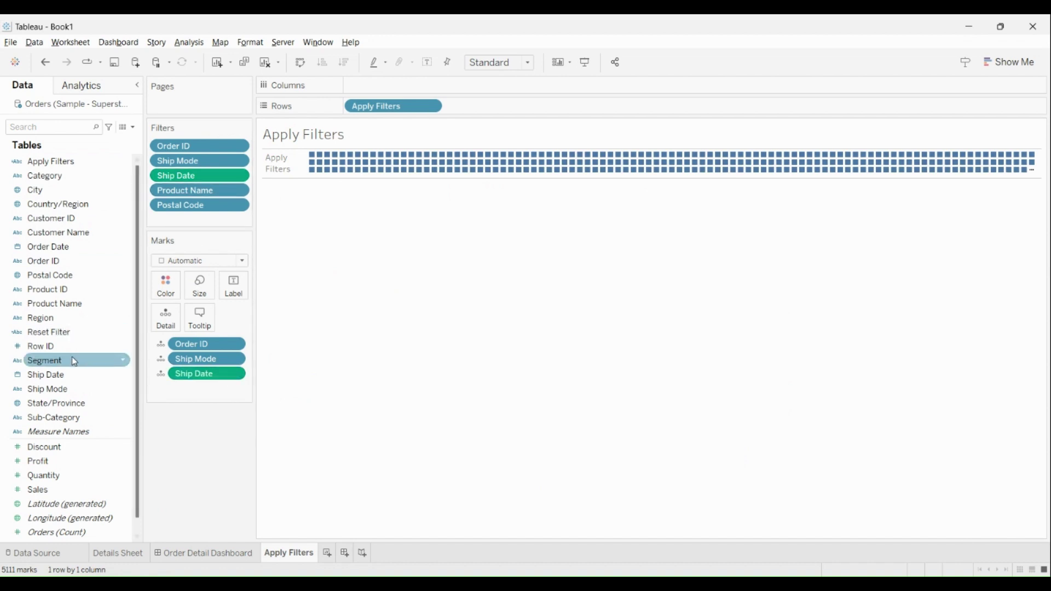
Add Postal Code and Product Name to Detail, switch marks to Polygon, and widen the header.
left_click_drag(52, 284, 165, 321)
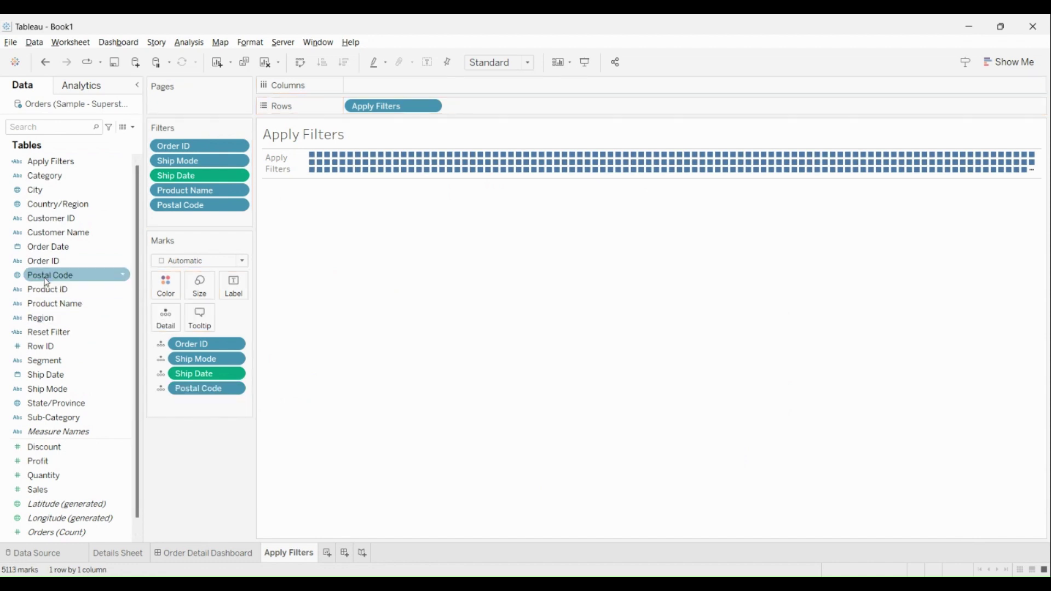
left_click_drag(49, 303, 166, 324)
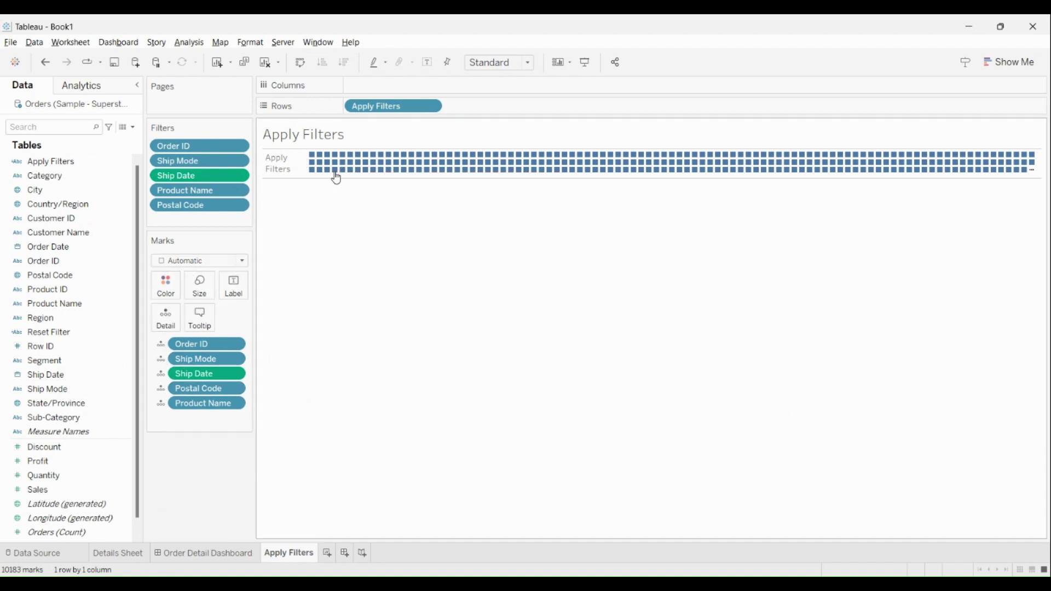
mouse_move(388, 171)
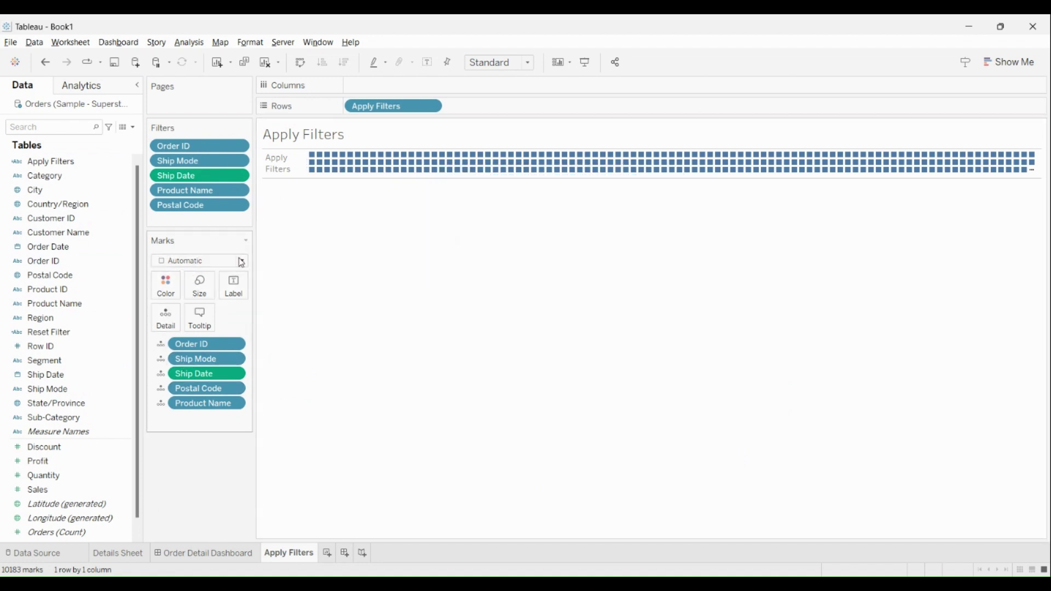
left_click(199, 260)
left_click(192, 430)
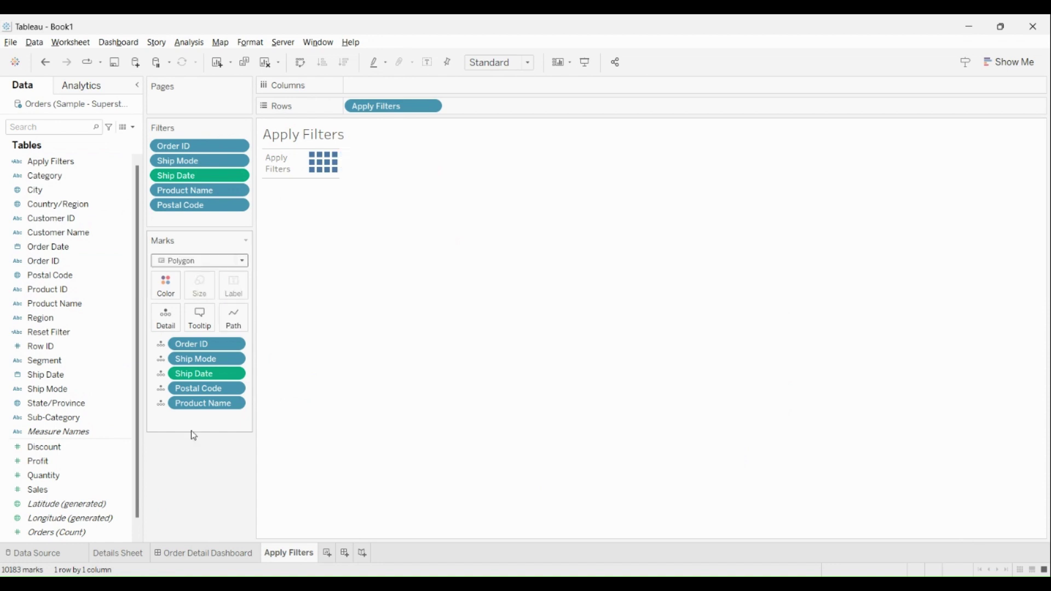
left_click_drag(306, 165, 342, 174)
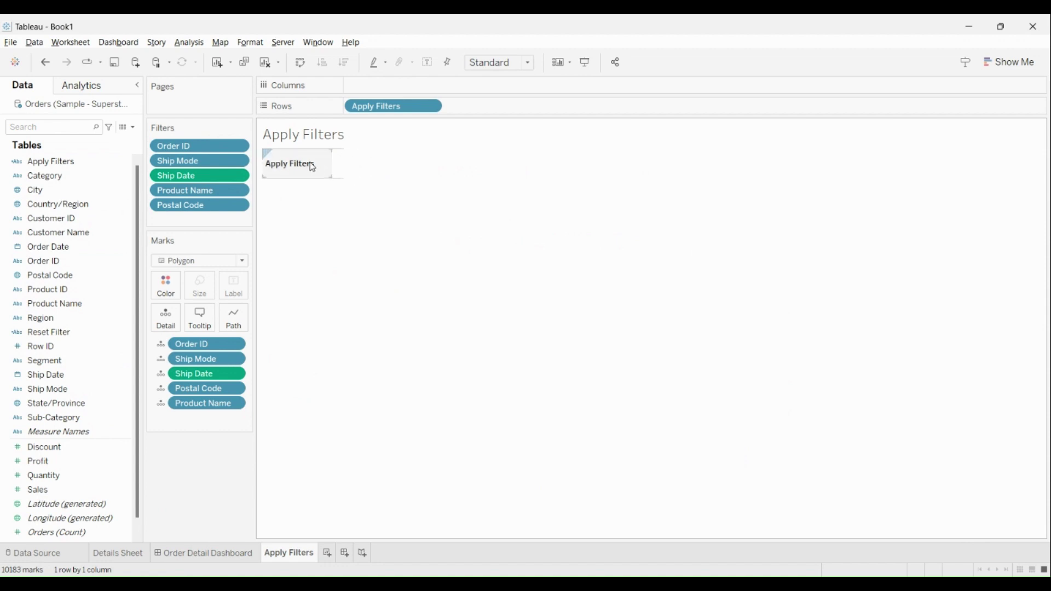
Set Default Pane and Header horizontal alignment of the Apply Filters label to Center.
left_click(313, 167)
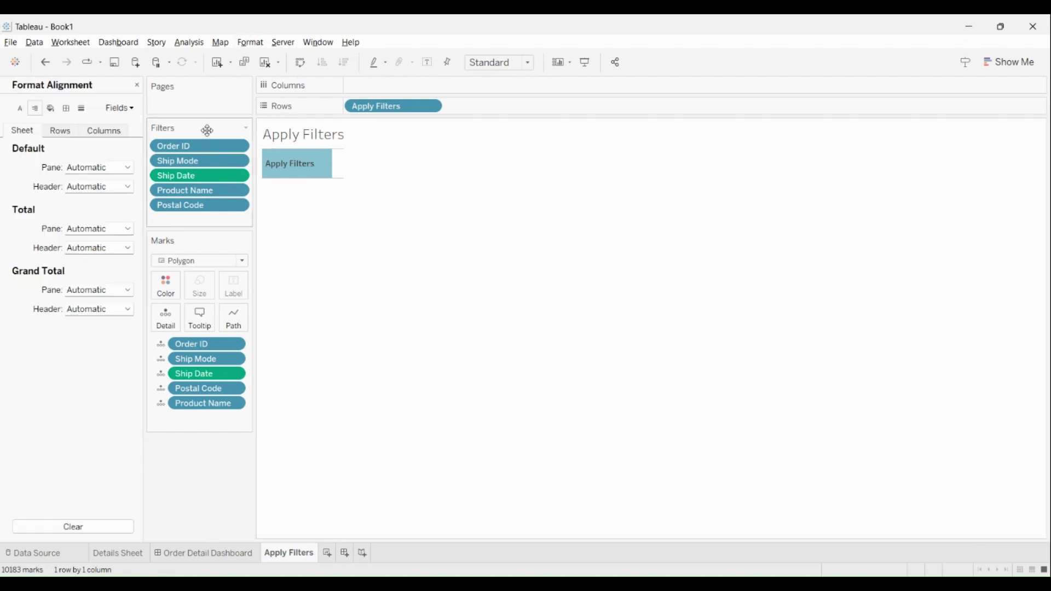
left_click(86, 170)
left_click(99, 216)
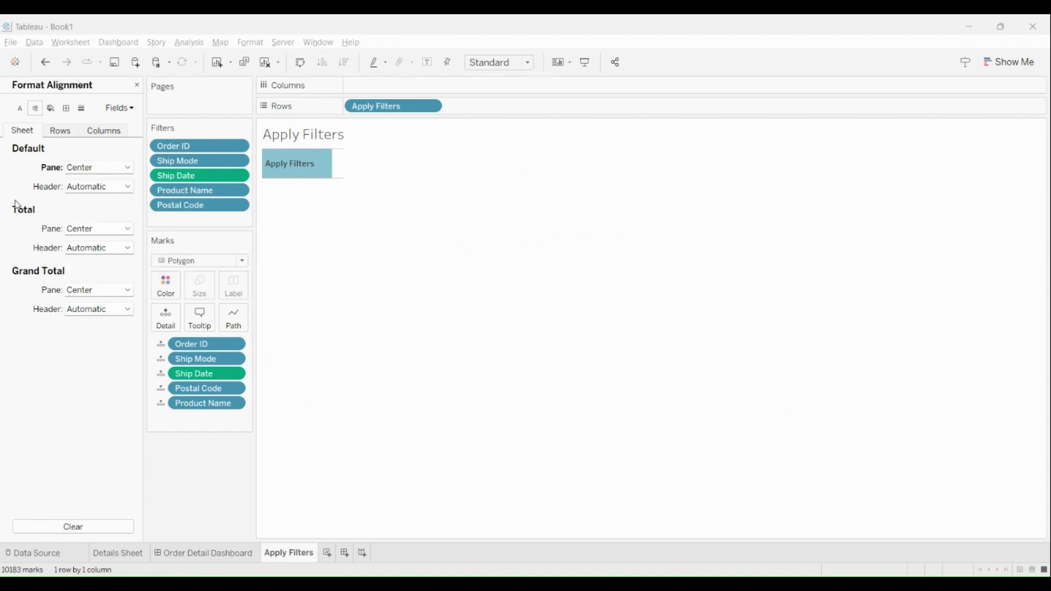
left_click(74, 187)
left_click(97, 236)
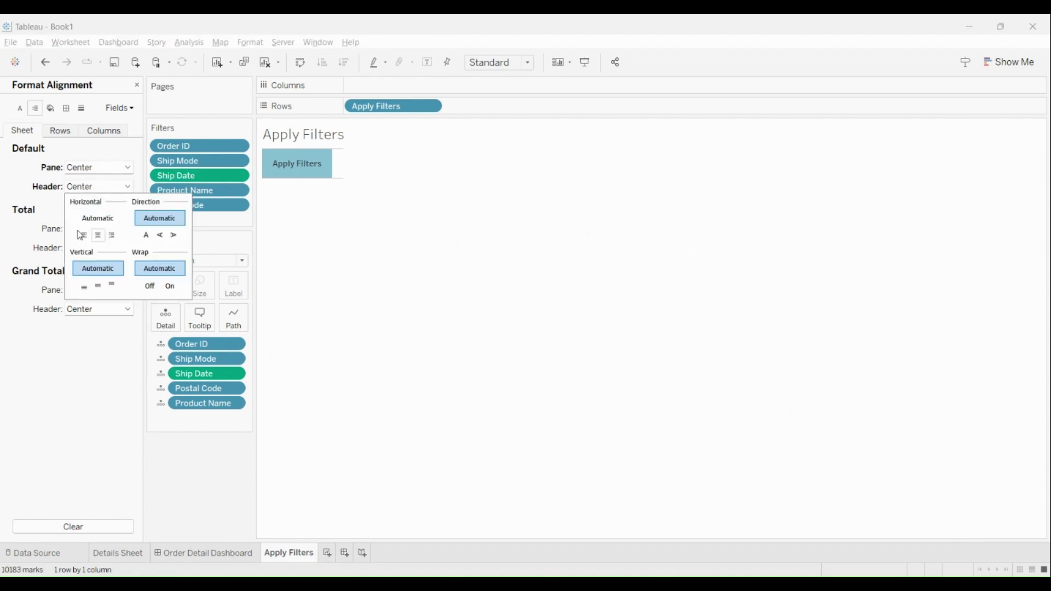
left_click(20, 193)
left_click(138, 86)
left_click(560, 287)
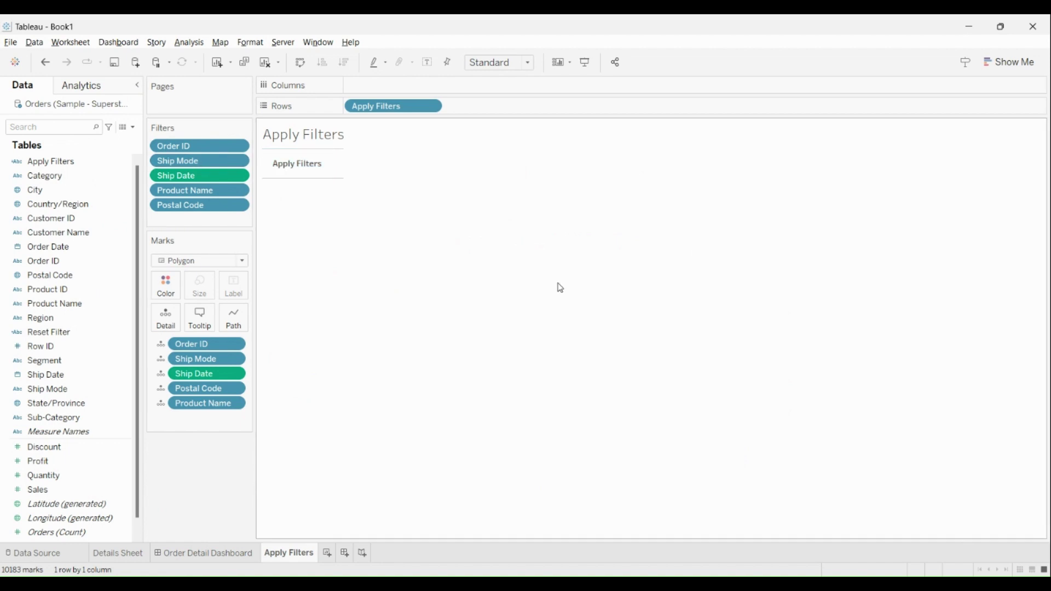
Create a new blank worksheet and rename its tab to 'Reset Filter'.
left_click(326, 553)
double_click(326, 554)
type("Res")
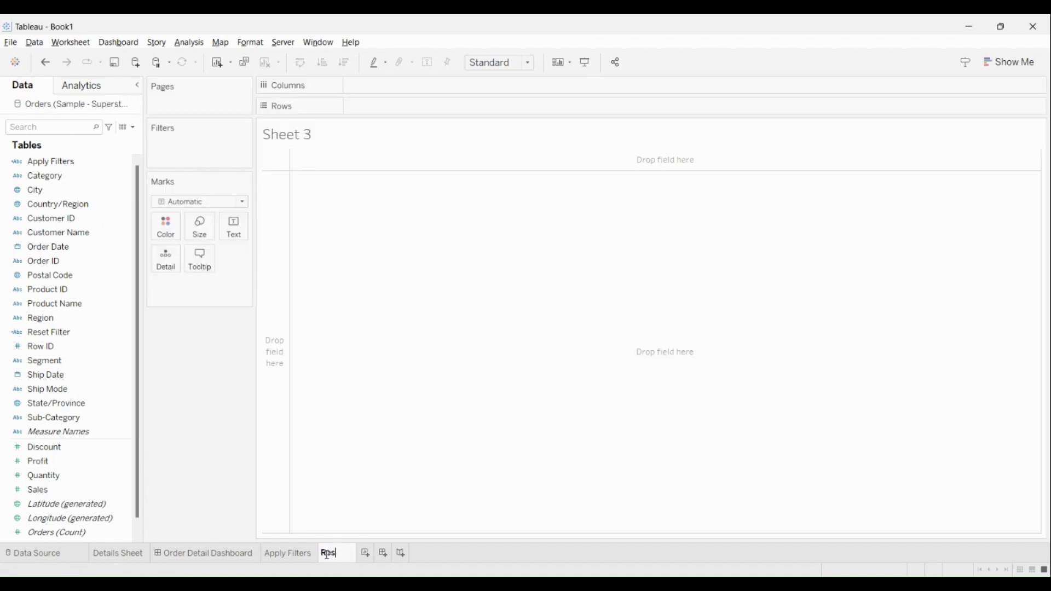
type("et Filter")
key("Return")
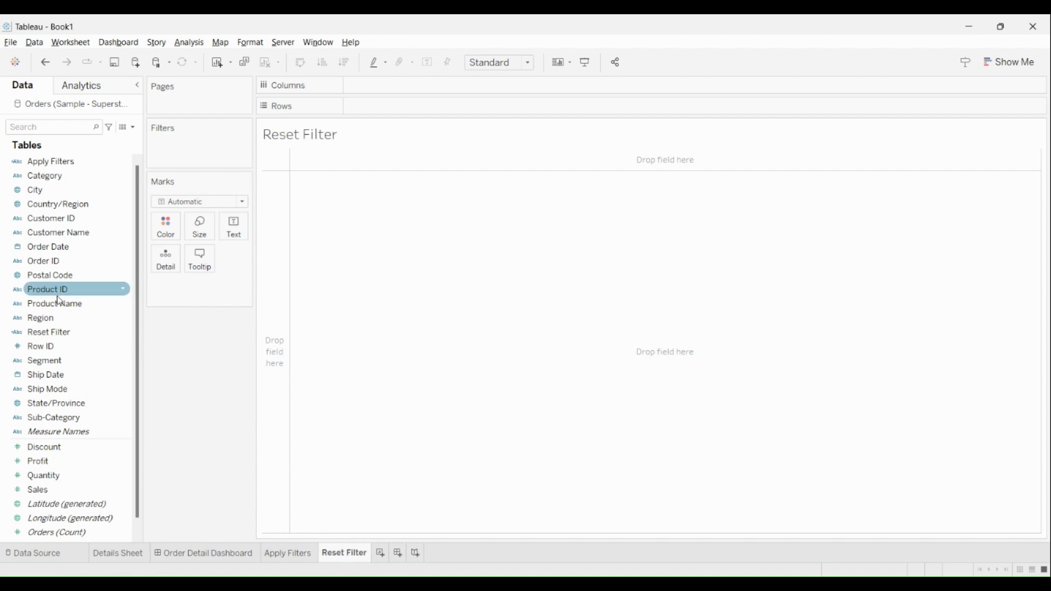
Put the Reset Filter field on Text, widen the cell, and centre the label horizontally.
left_click(64, 339)
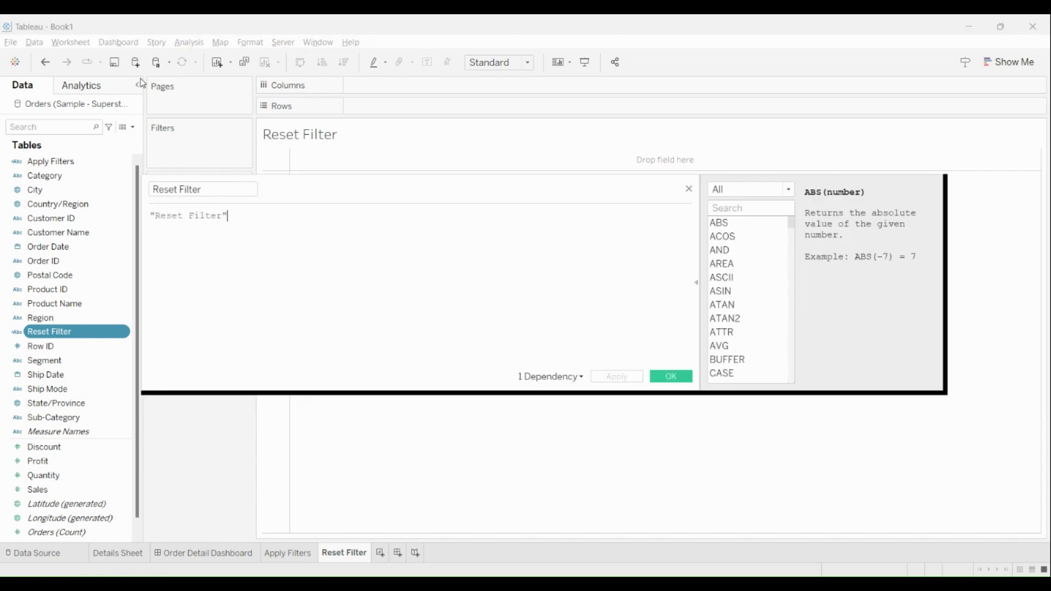
scroll(389, 241, "up", 5, "ctrl")
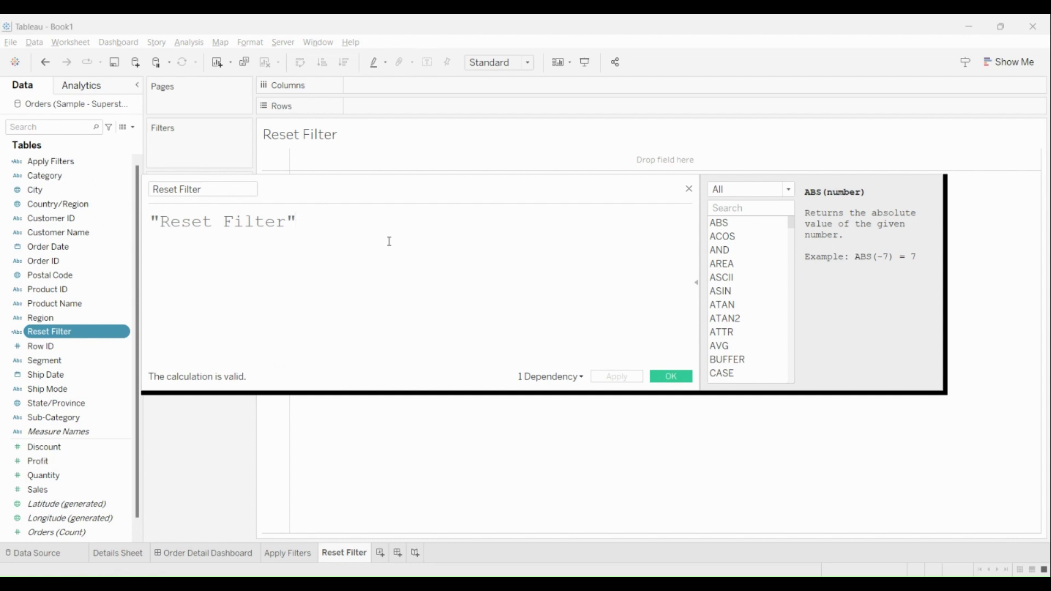
left_click(672, 376)
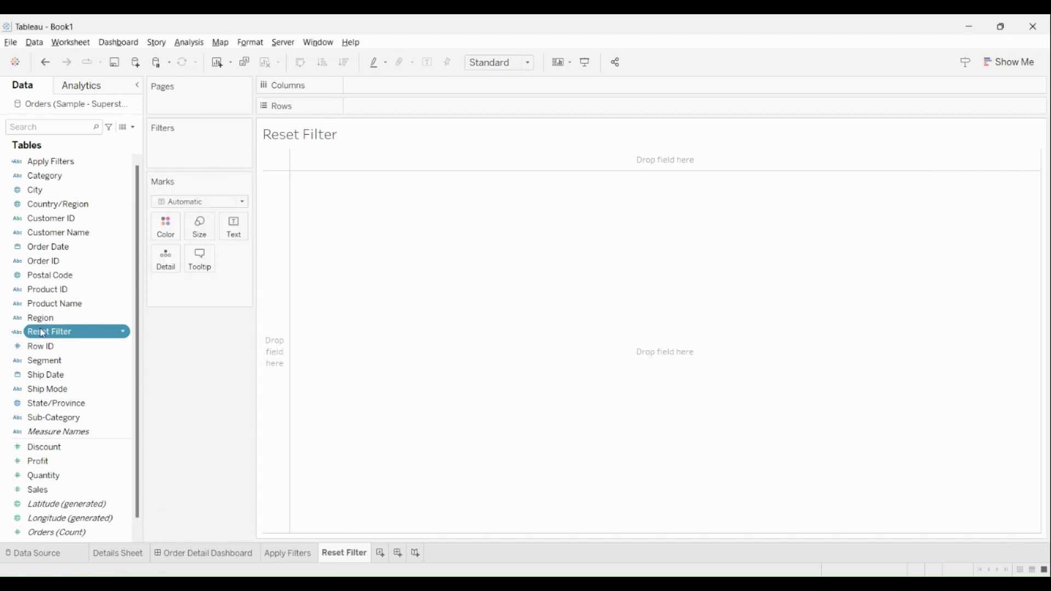
left_click_drag(43, 341, 234, 226)
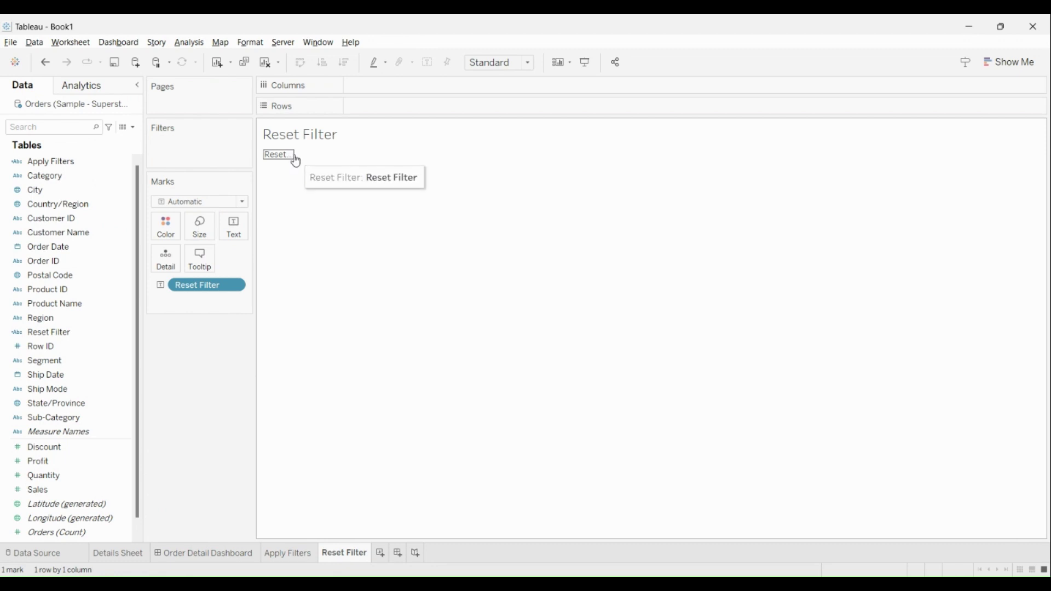
left_click_drag(309, 154, 296, 209)
mouse_move(297, 165)
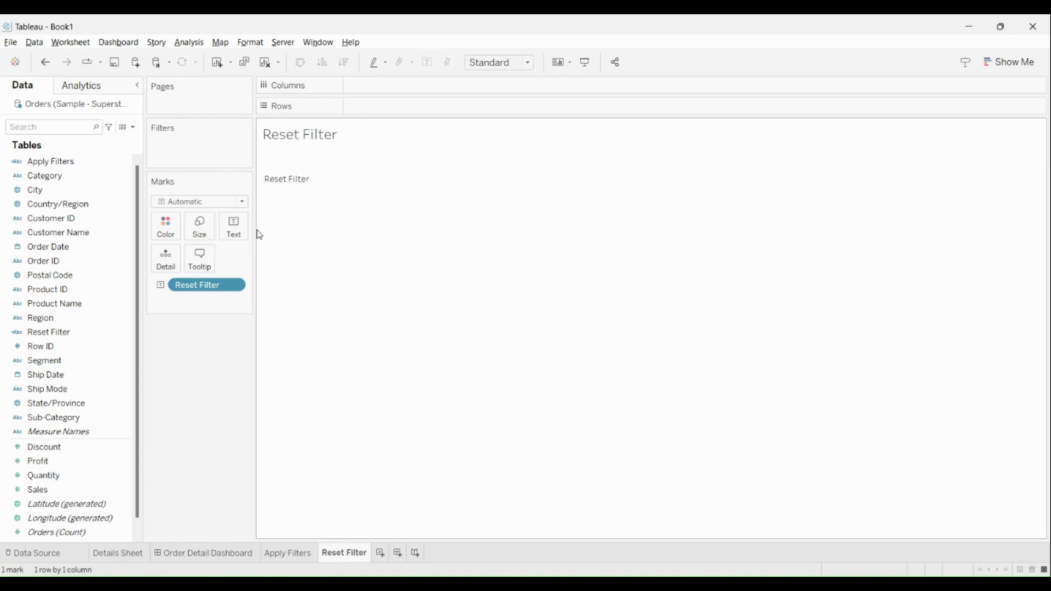
left_click(243, 233)
left_click(330, 269)
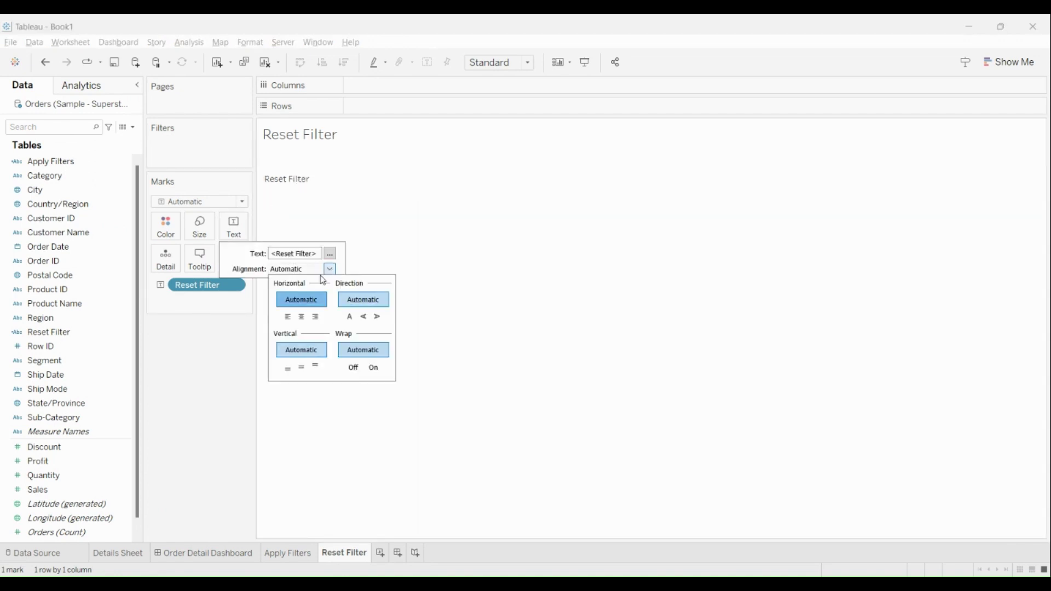
left_click(305, 321)
left_click(633, 272)
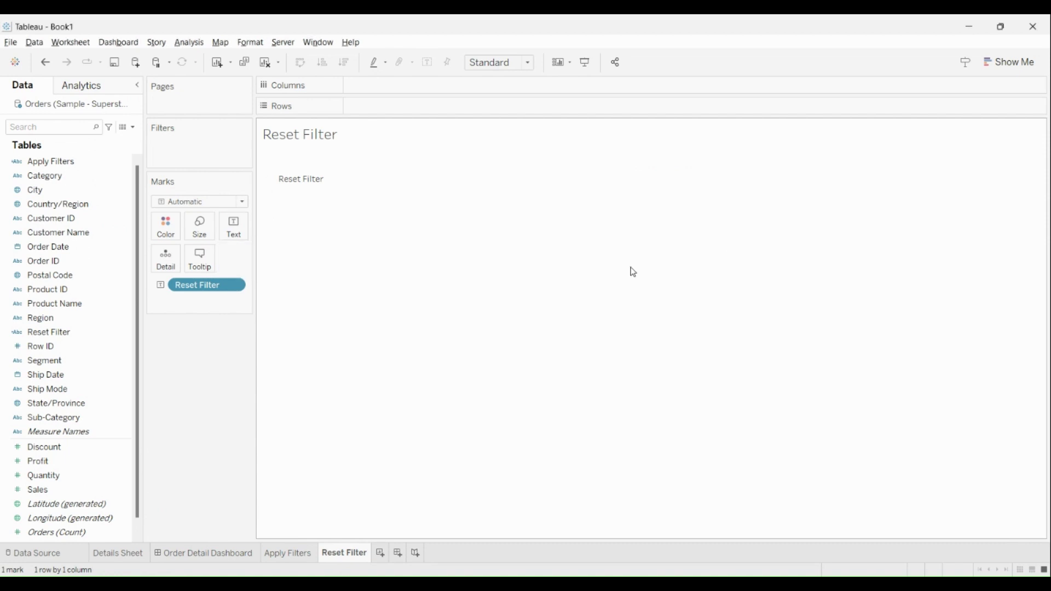
Format the Reset Filter label as bold size 10, then go to the Order Detail Dashboard.
left_click(242, 234)
left_click(330, 254)
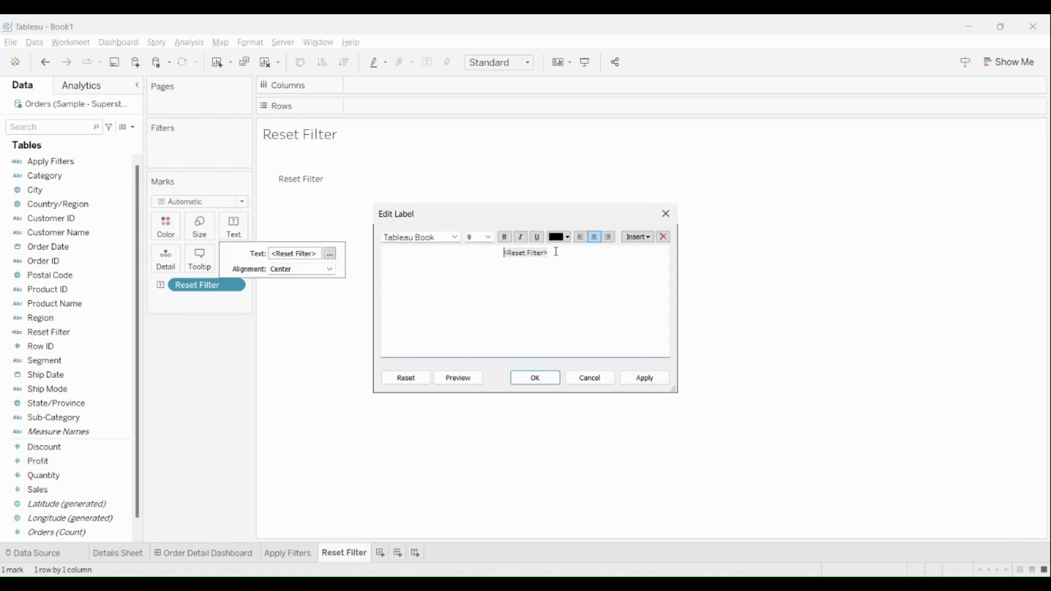
triple_click(585, 252)
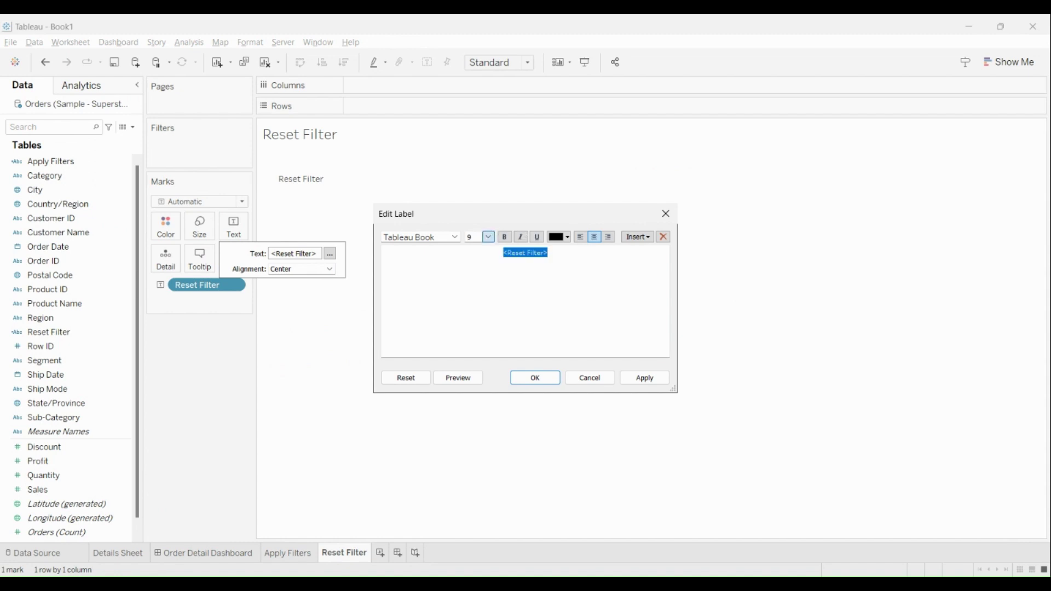
left_click(488, 237)
left_click(479, 268)
key("ctrl+b")
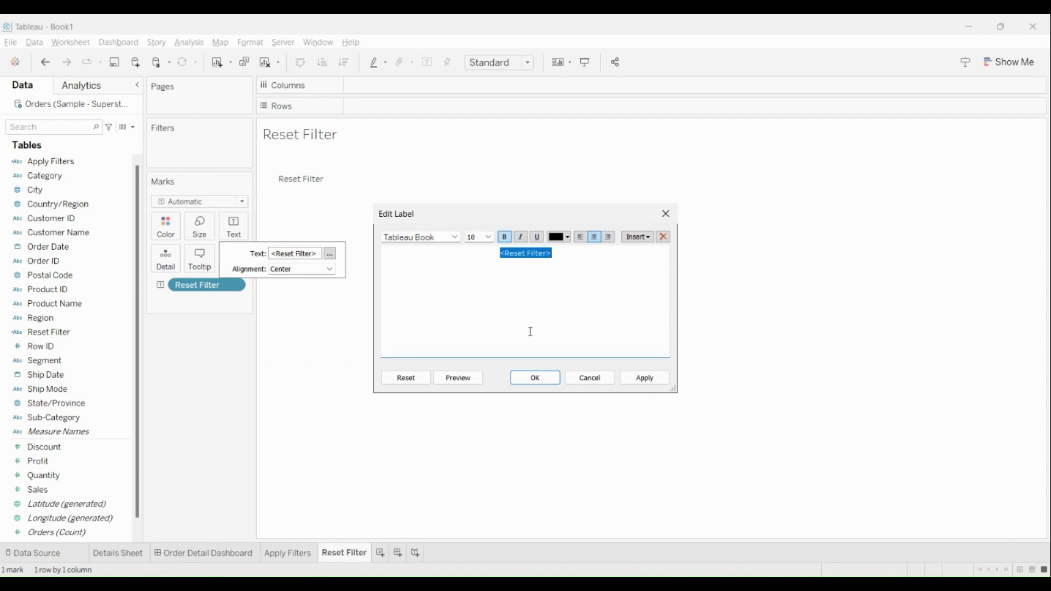
left_click(535, 379)
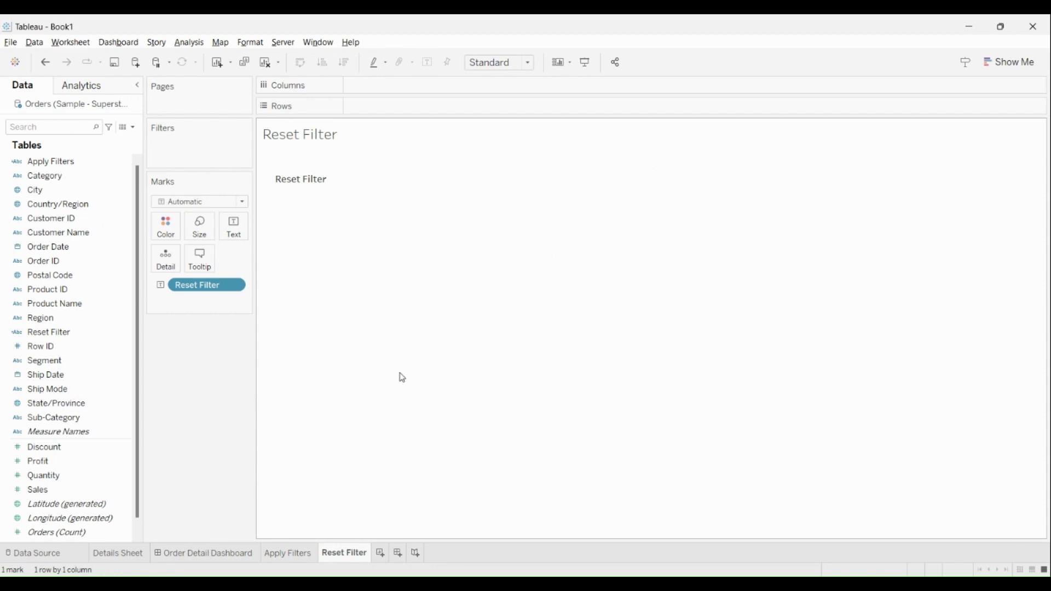
left_click(213, 556)
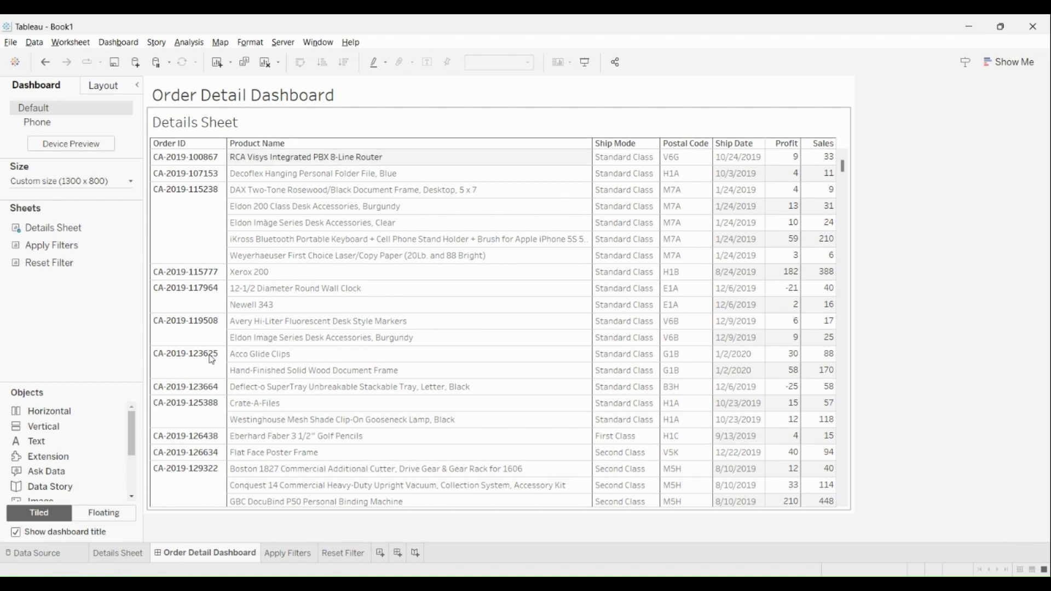
Place the Apply Filters sheet below the dashboard title, above the Details Sheet table.
left_click(119, 554)
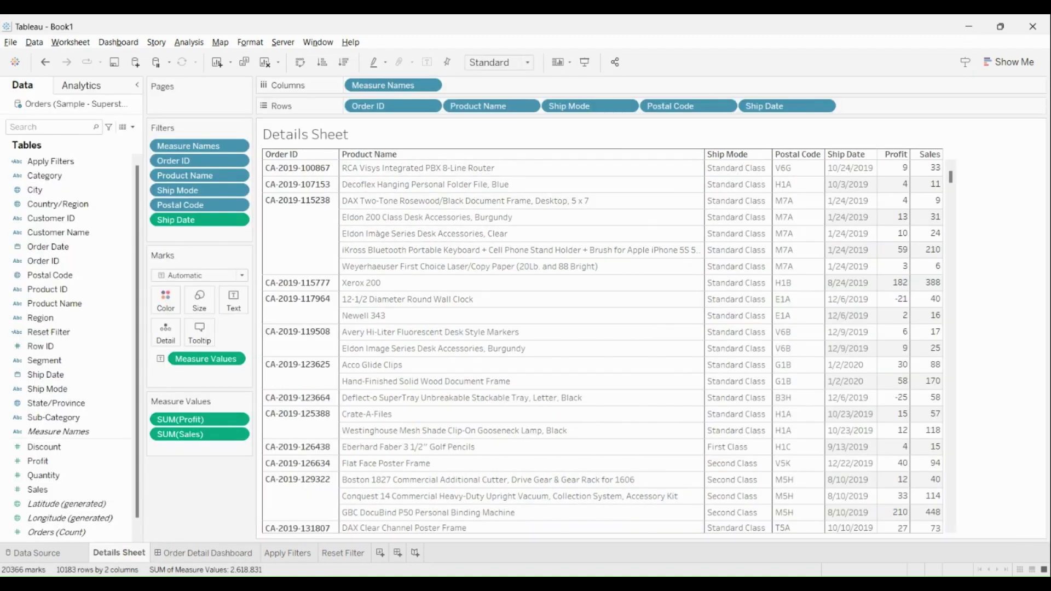
left_click(228, 556)
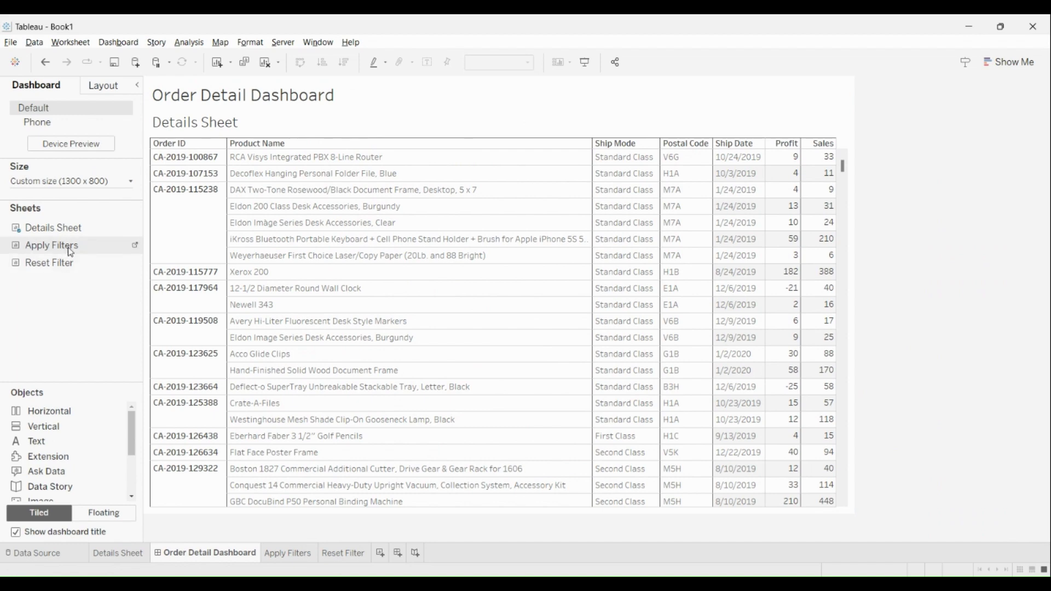
left_click_drag(70, 251, 721, 108)
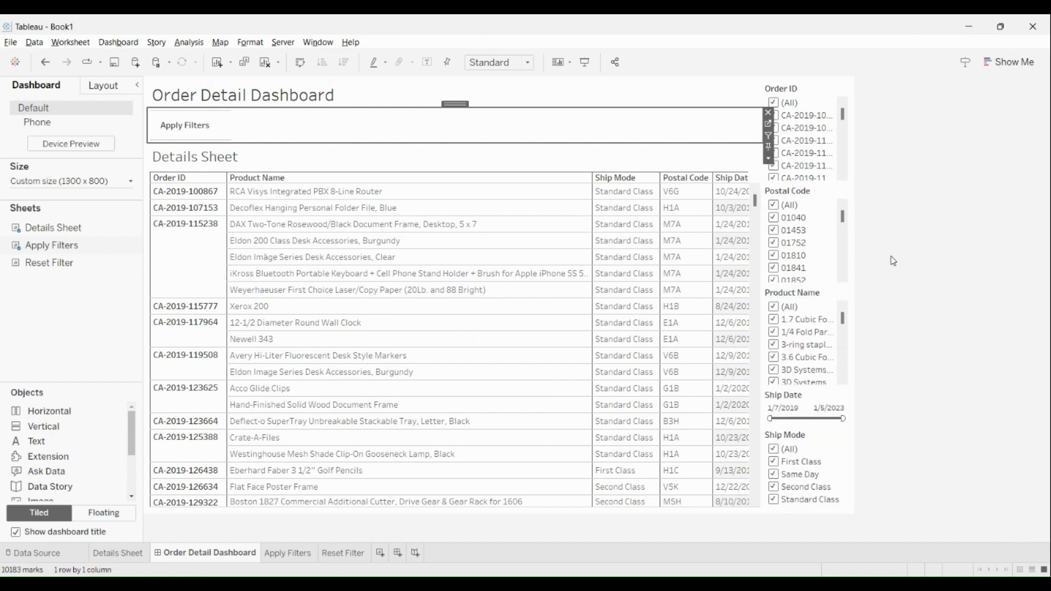
left_click(936, 189)
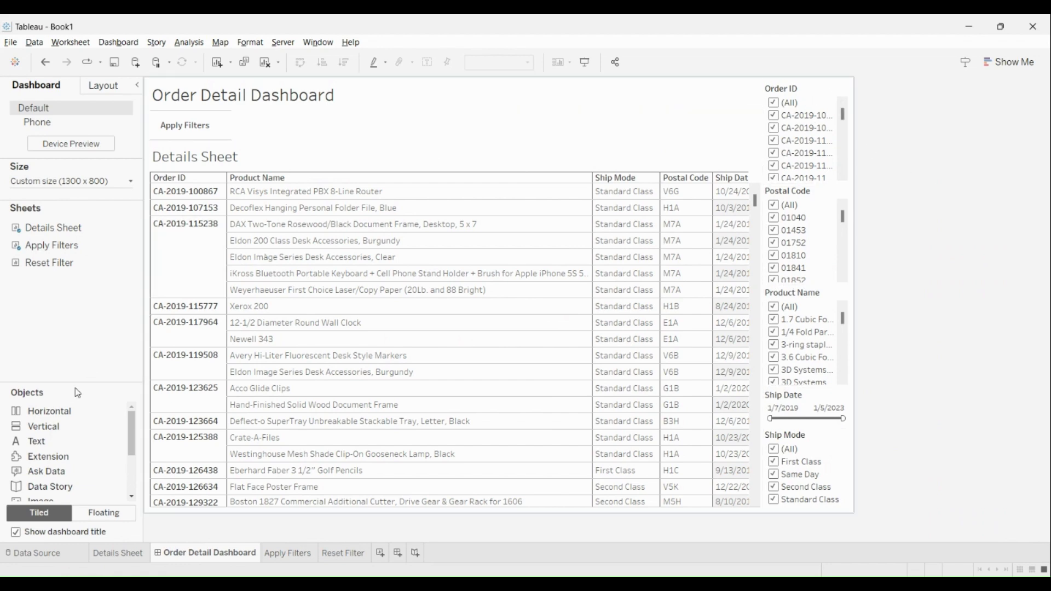
Add a horizontal container above the table, move the filter cards into it, and shrink it.
left_click_drag(57, 416, 213, 136)
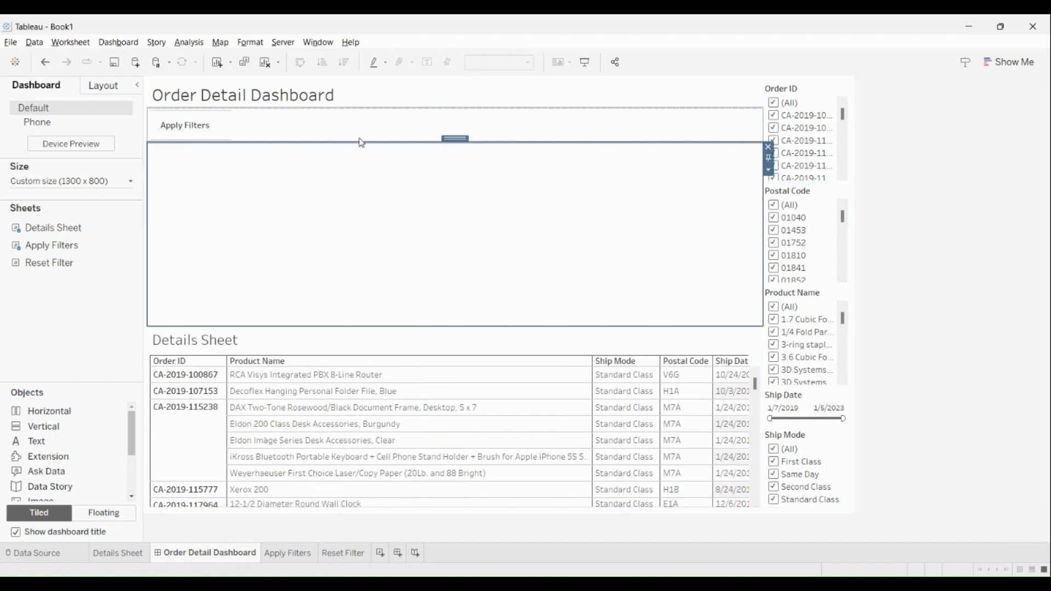
left_click(827, 95)
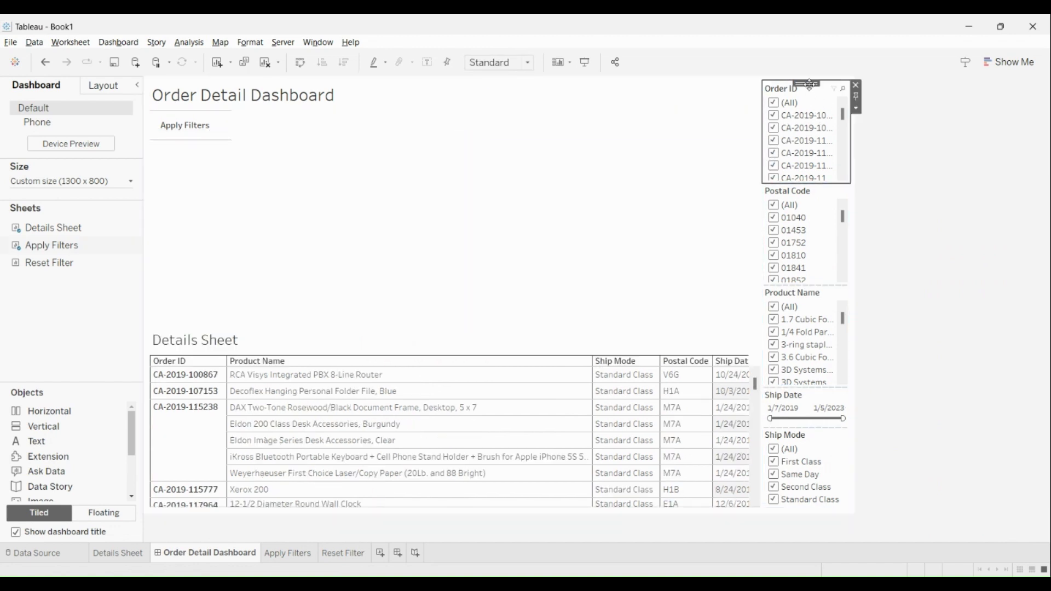
left_click_drag(809, 84, 454, 230)
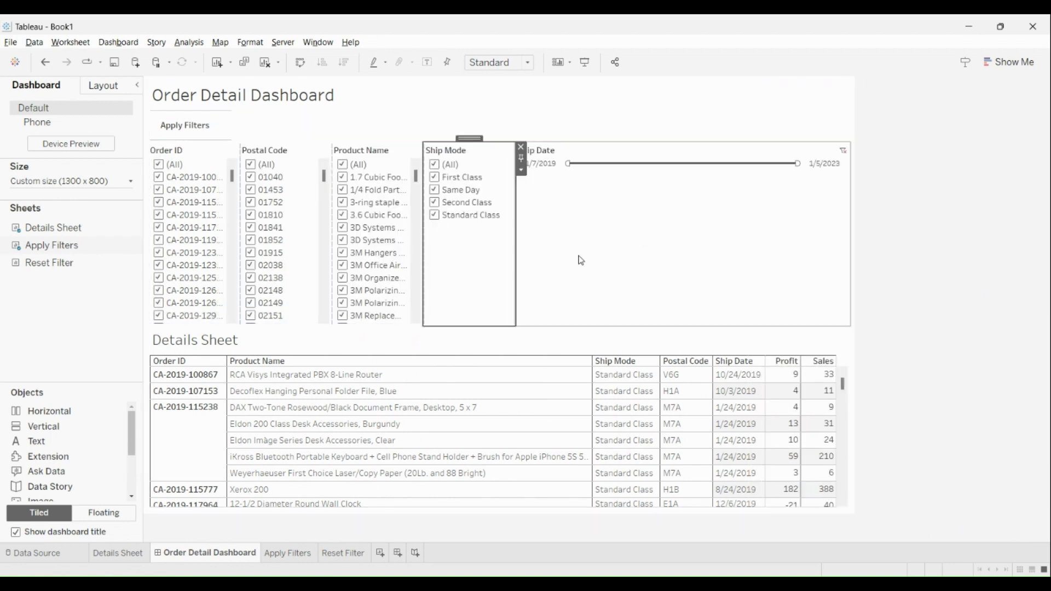
left_click(514, 324)
left_click_drag(514, 323, 548, 200)
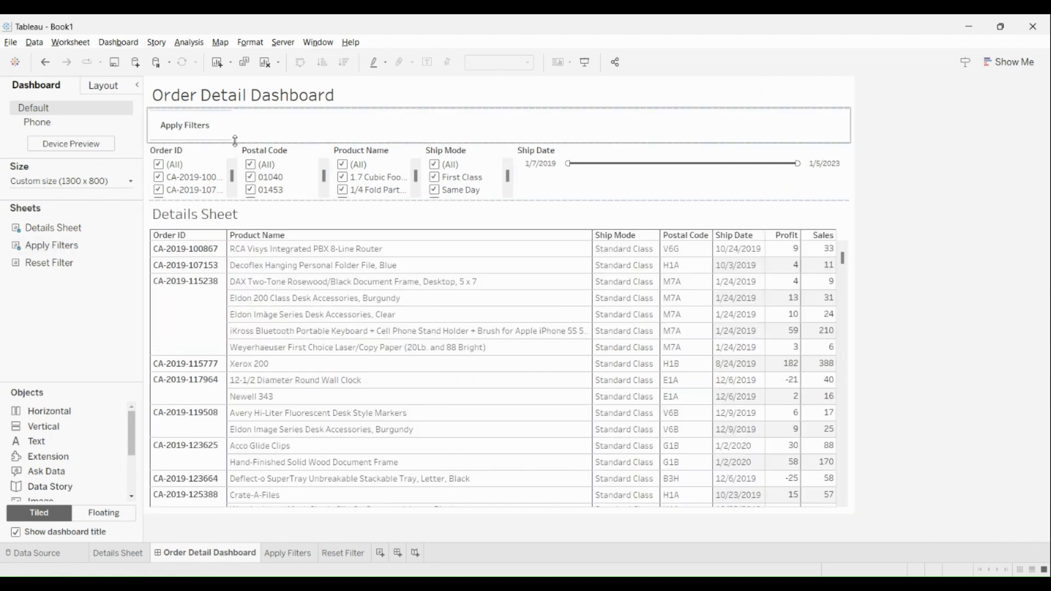
left_click_drag(235, 141, 235, 126)
Make Order ID, Postal Code, Product Name and Ship Mode single-value dropdowns; put Apply Filters beside Ship Date.
left_click(204, 156)
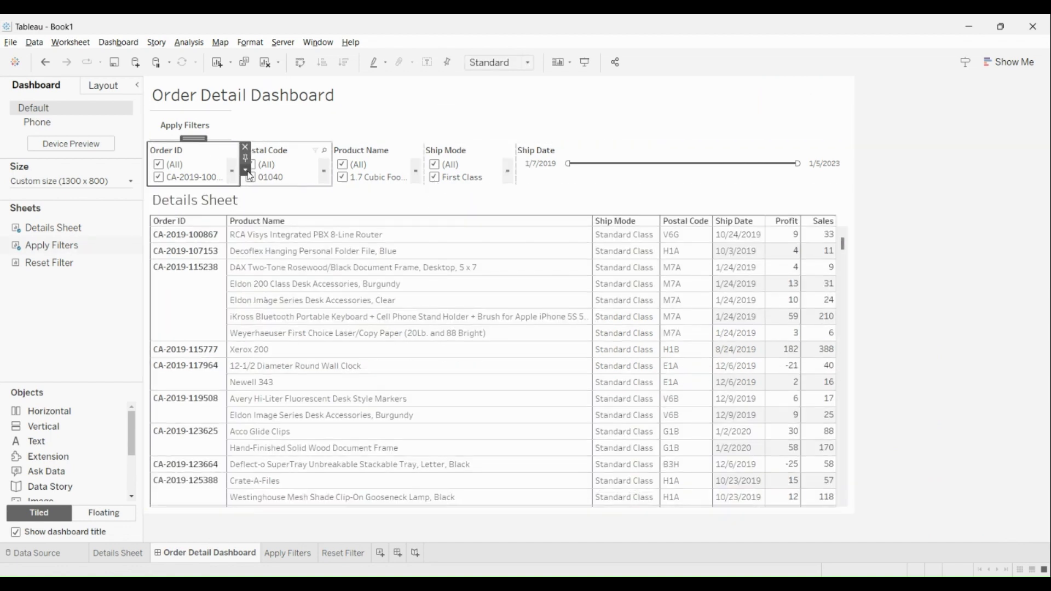
left_click(290, 160)
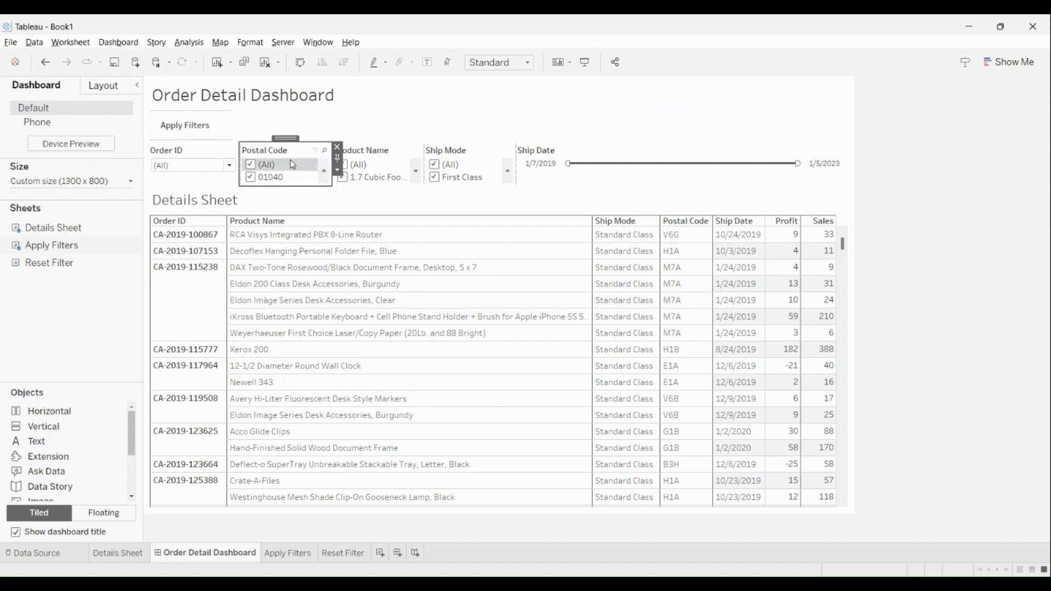
left_click(336, 172)
left_click(378, 274)
left_click(421, 180)
left_click(429, 171)
left_click(471, 273)
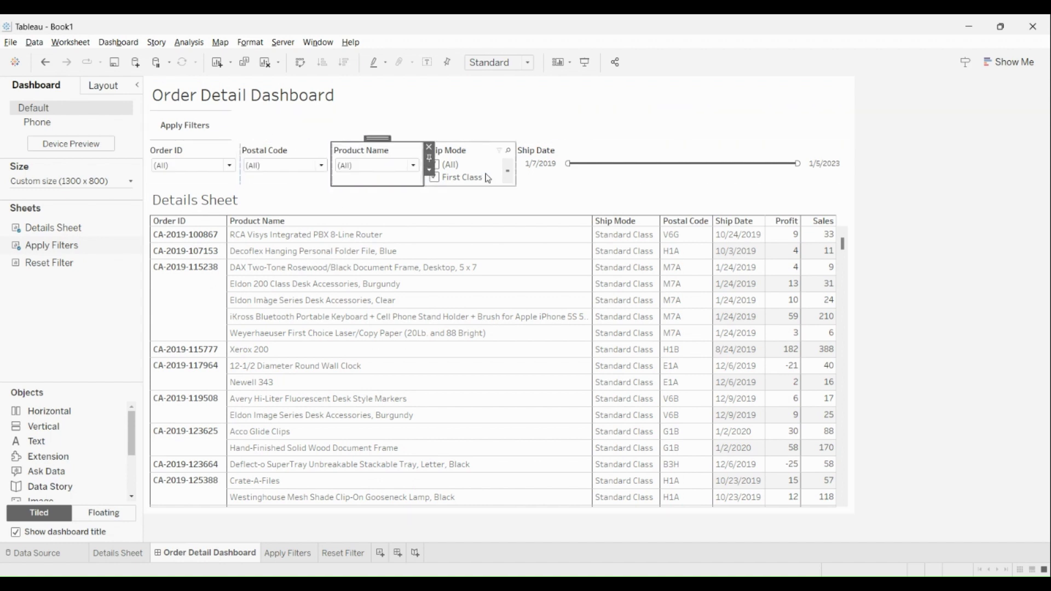
left_click(485, 178)
left_click(521, 169)
left_click(563, 272)
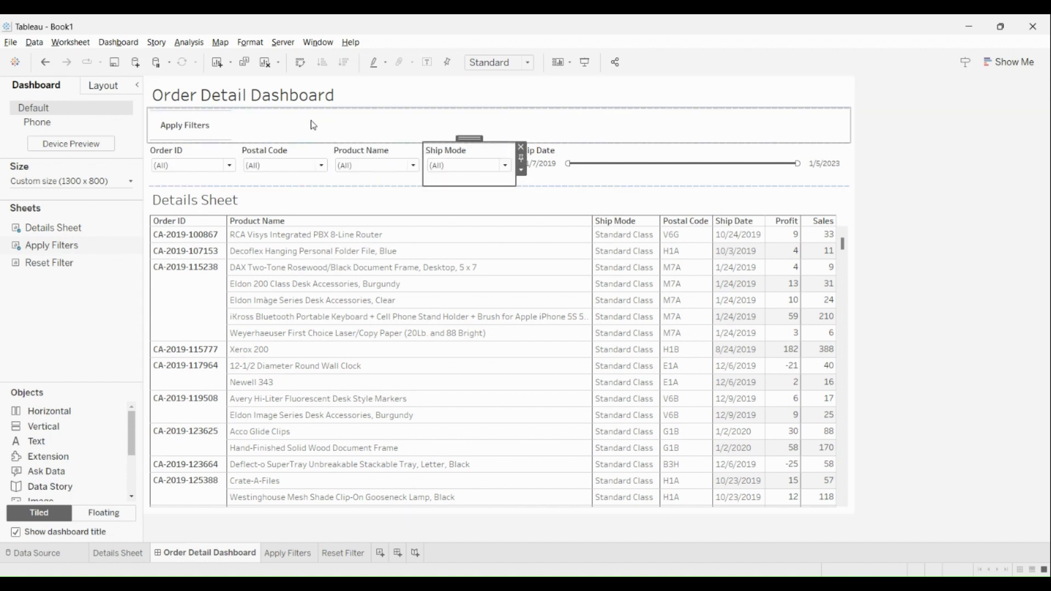
left_click(313, 125)
left_click_drag(497, 104, 753, 170)
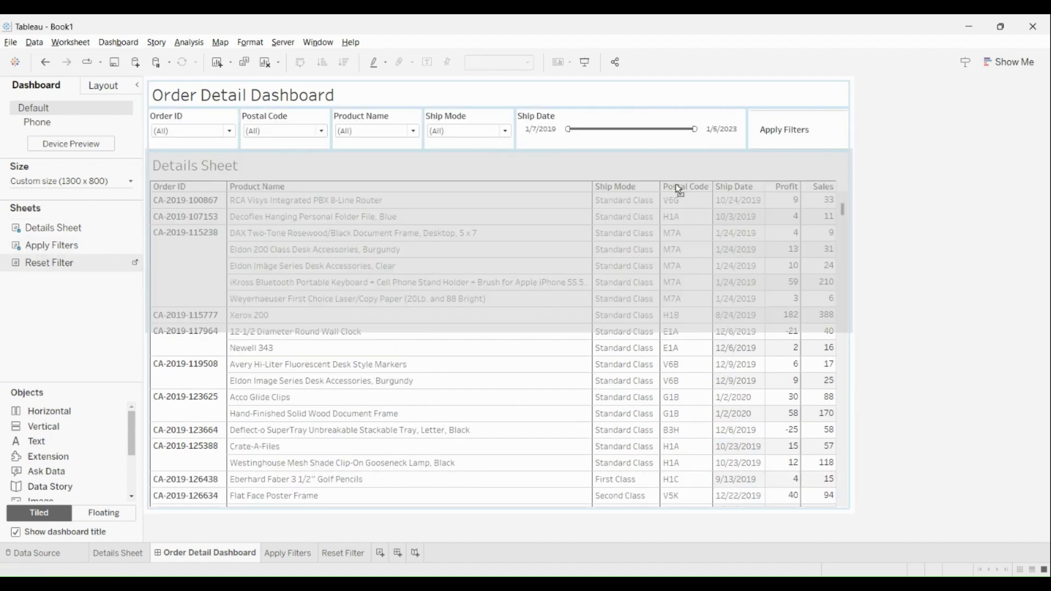
Place the Reset Filter sheet beside Apply Filters and distribute the filter row's contents evenly.
left_click_drag(49, 263, 818, 131)
left_click(769, 125)
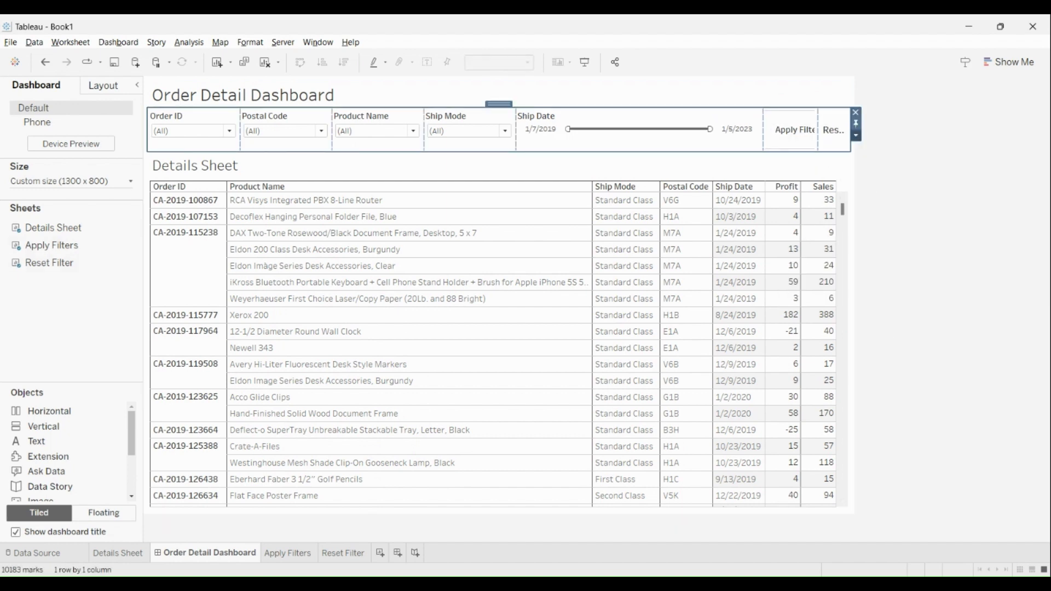
left_click(856, 136)
left_click(761, 186)
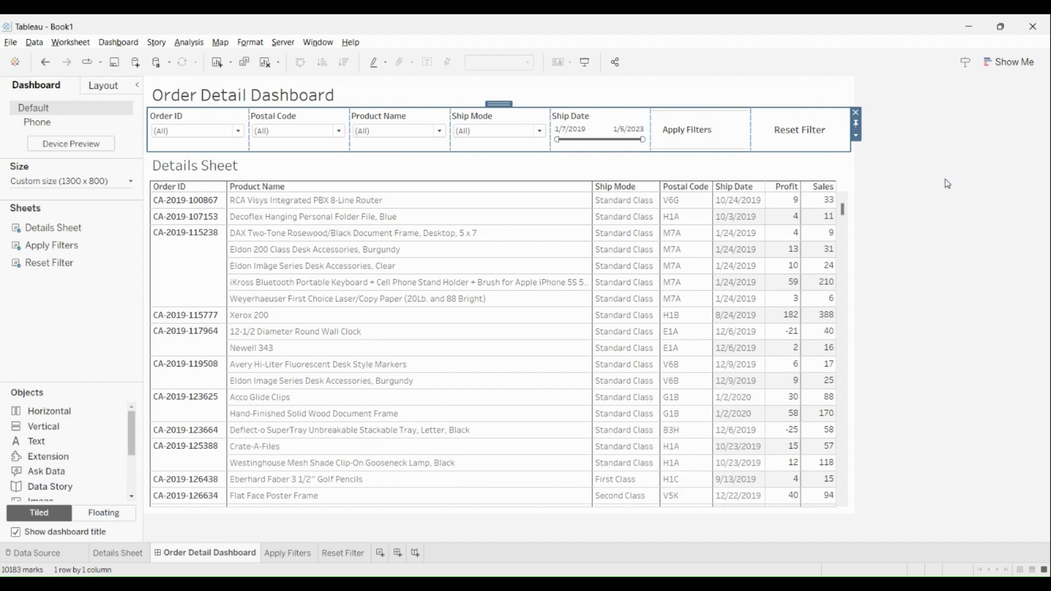
left_click(798, 177)
Give the filter row container a light grey background.
left_click(704, 129)
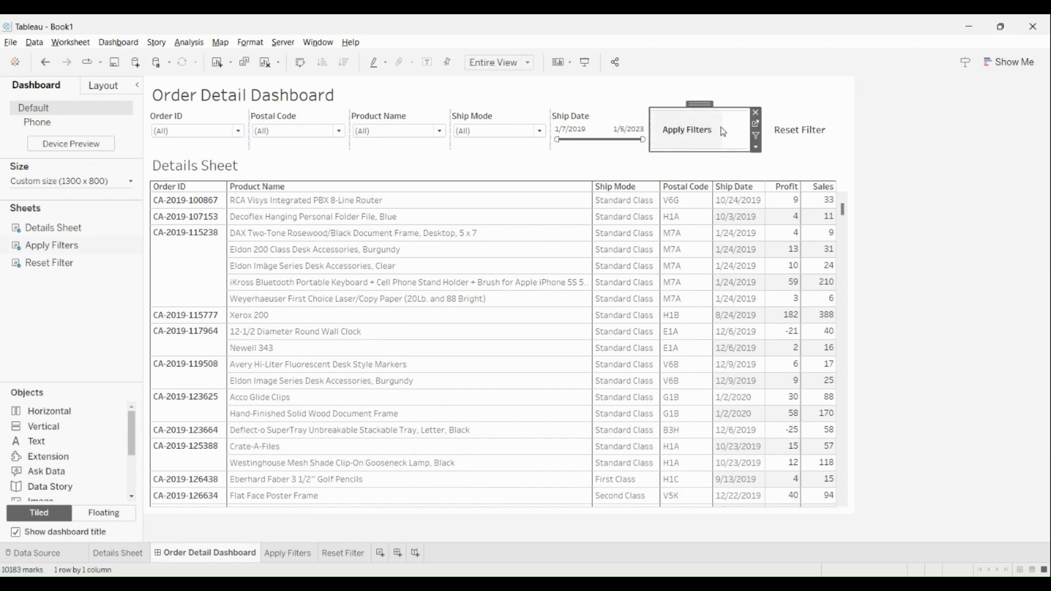
left_click(756, 147)
left_click(794, 268)
left_click(104, 84)
left_click(122, 327)
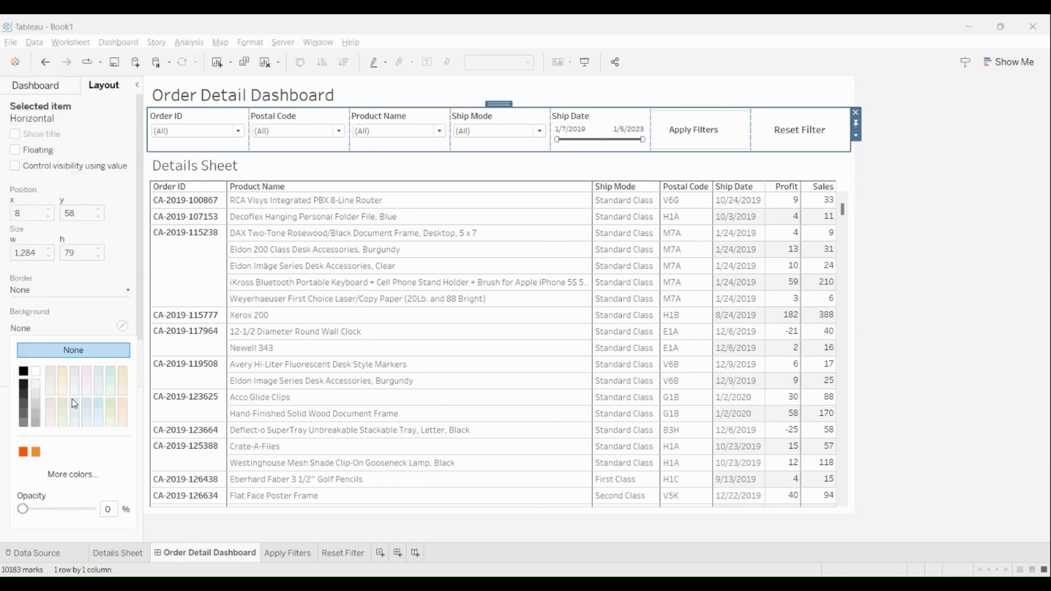
left_click(35, 405)
left_click(906, 164)
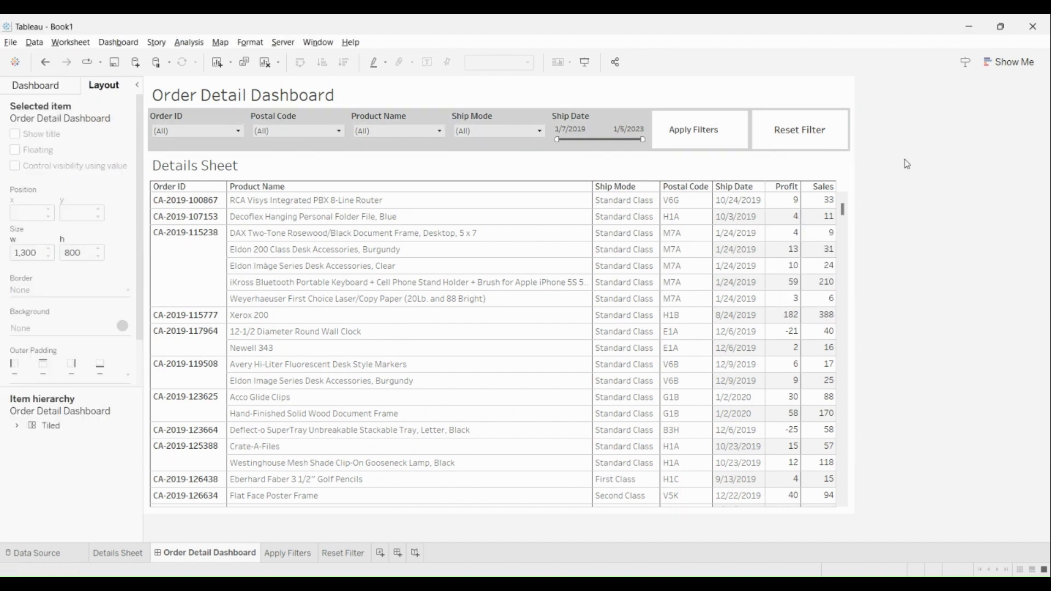
left_click(60, 92)
Try the Order ID, Postal Code, Product Name and Ship Mode filters, returning Ship Mode to (All).
left_click(241, 136)
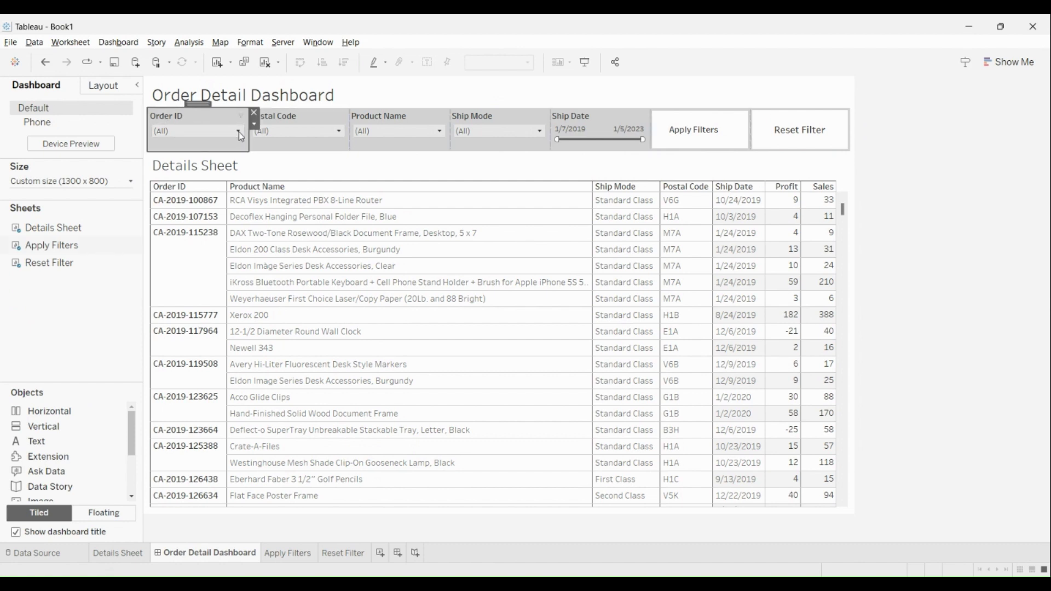
left_click(293, 135)
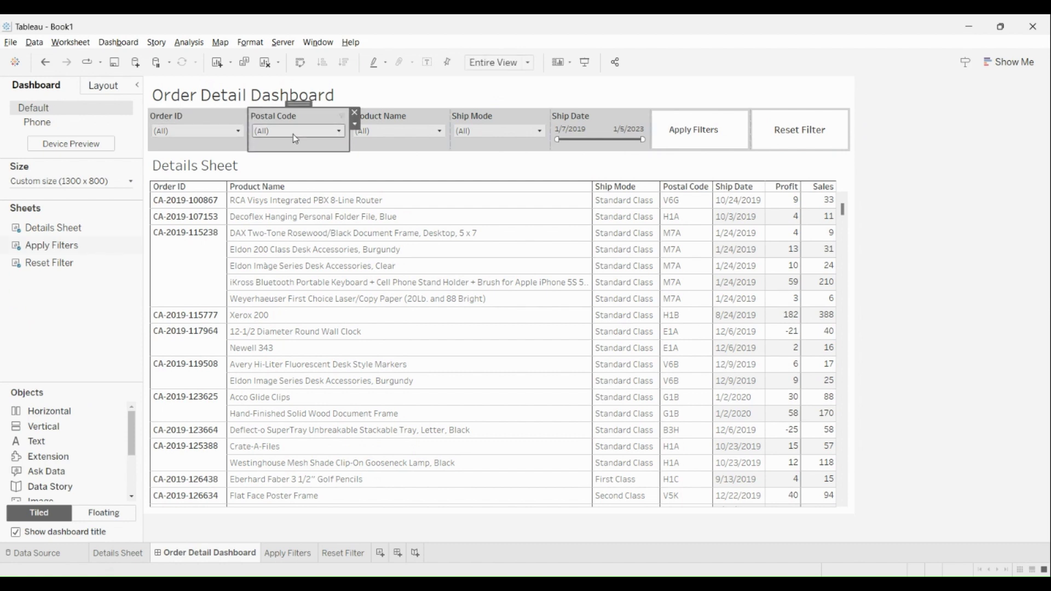
left_click(403, 136)
left_click(486, 134)
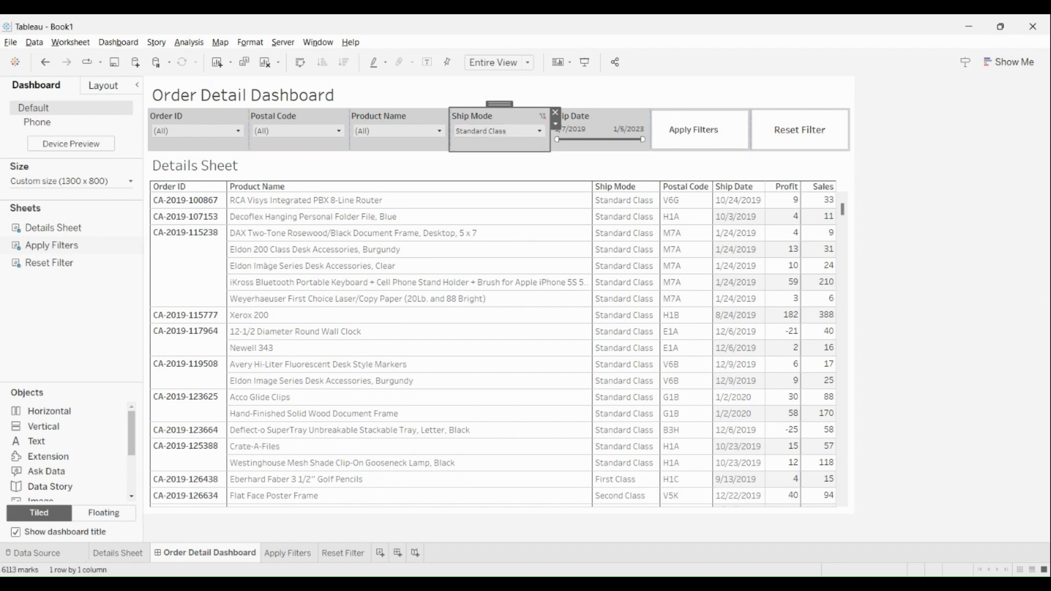
left_click(542, 116)
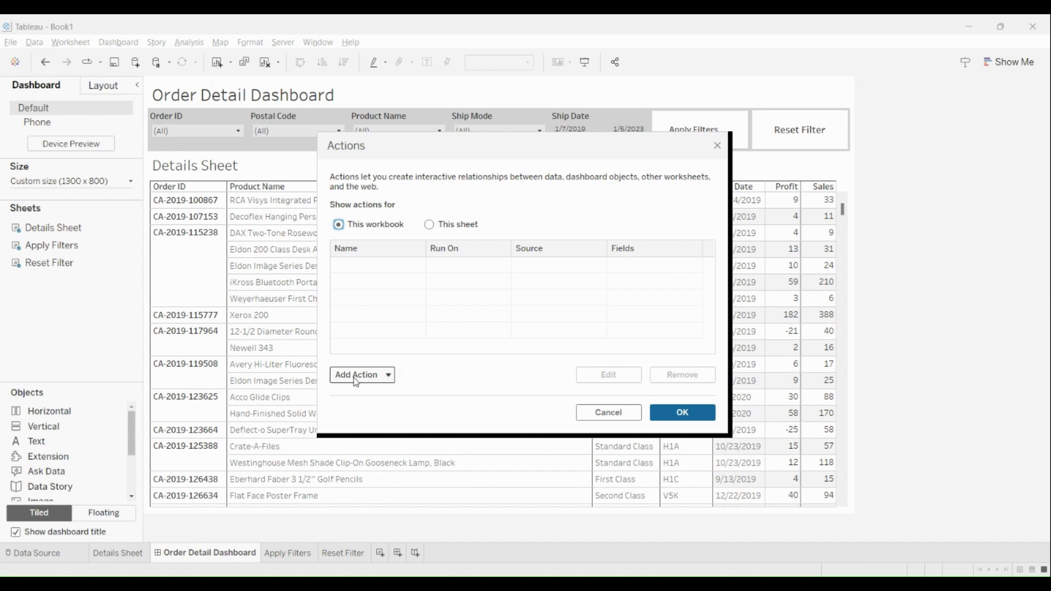
Create a new filter action named Apply Filter with Apply Filters as its only source.
left_click(360, 375)
left_click(403, 287)
type("Apply Filter")
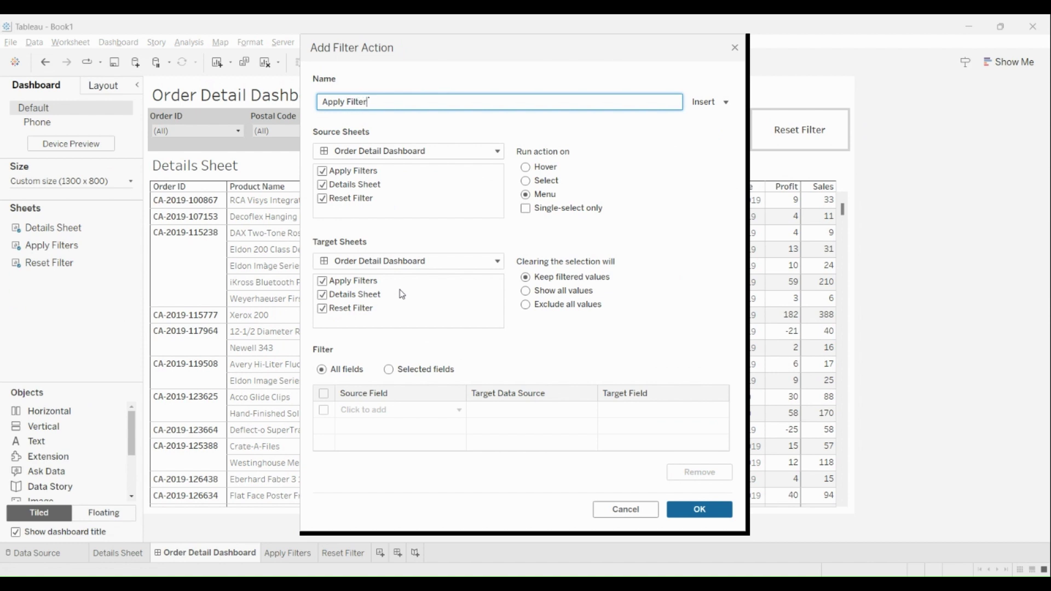
left_click(323, 184)
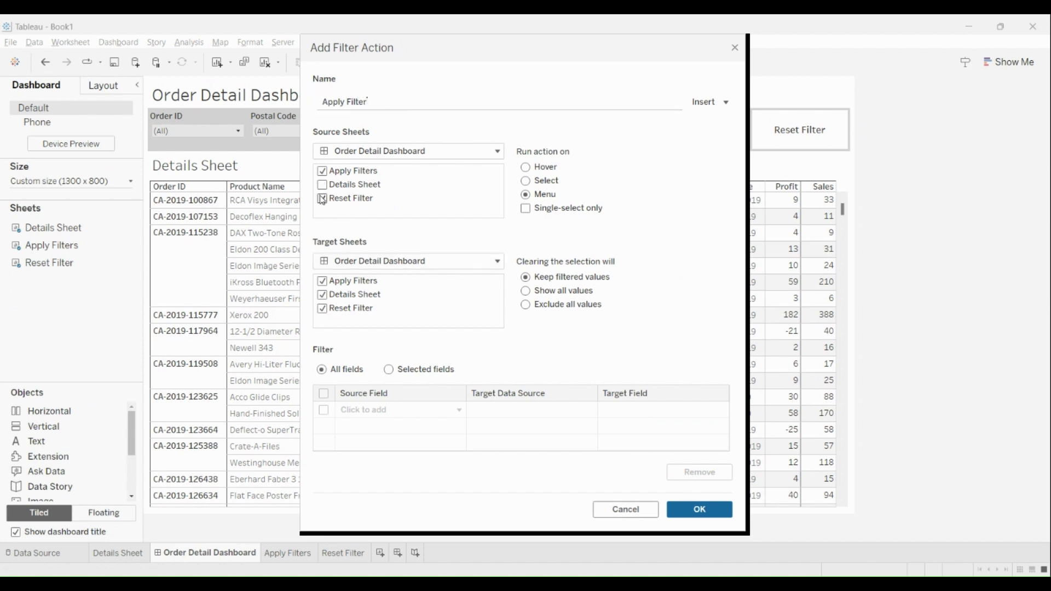
left_click(323, 198)
Target only Details Sheet, show all values when cleared, and filter on selected fields.
left_click(323, 281)
left_click(323, 308)
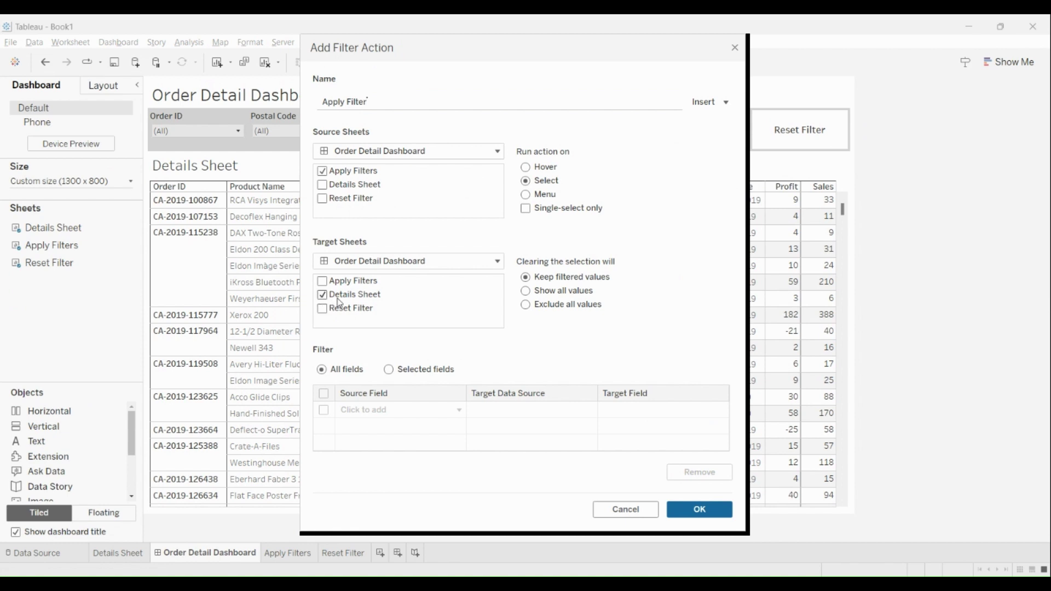
left_click(525, 291)
left_click(389, 370)
left_click_drag(495, 48, 495, 164)
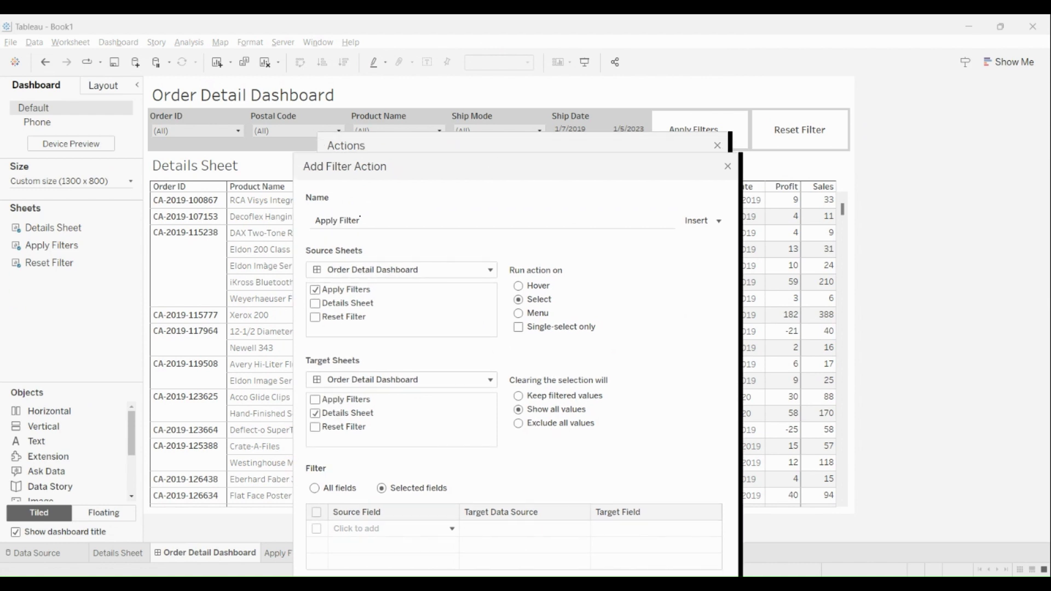
Map Order ID, Postal Code and Product Name as the action's filter fields.
left_click(447, 532)
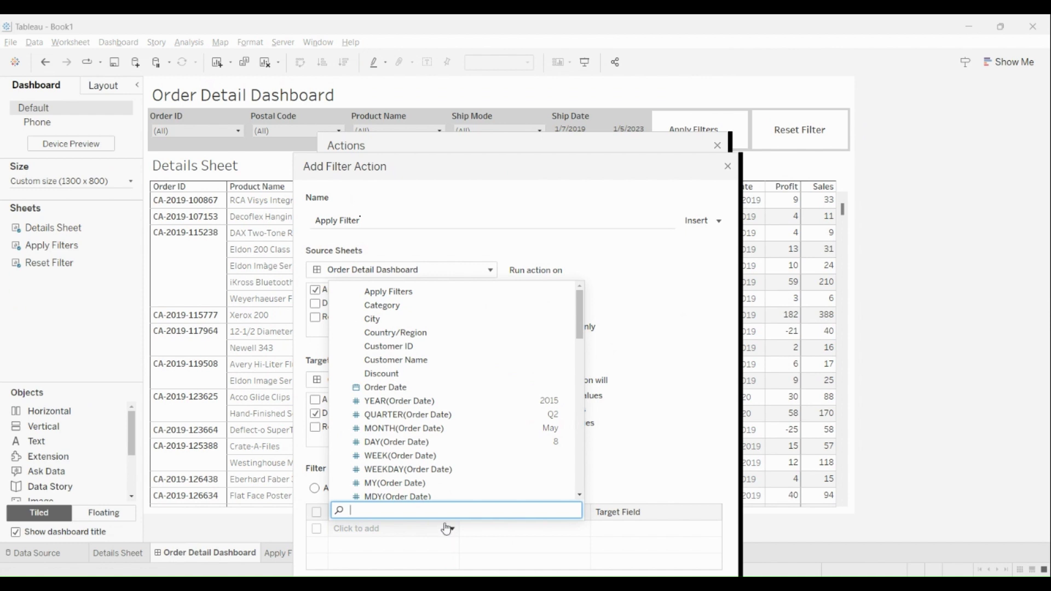
type("id")
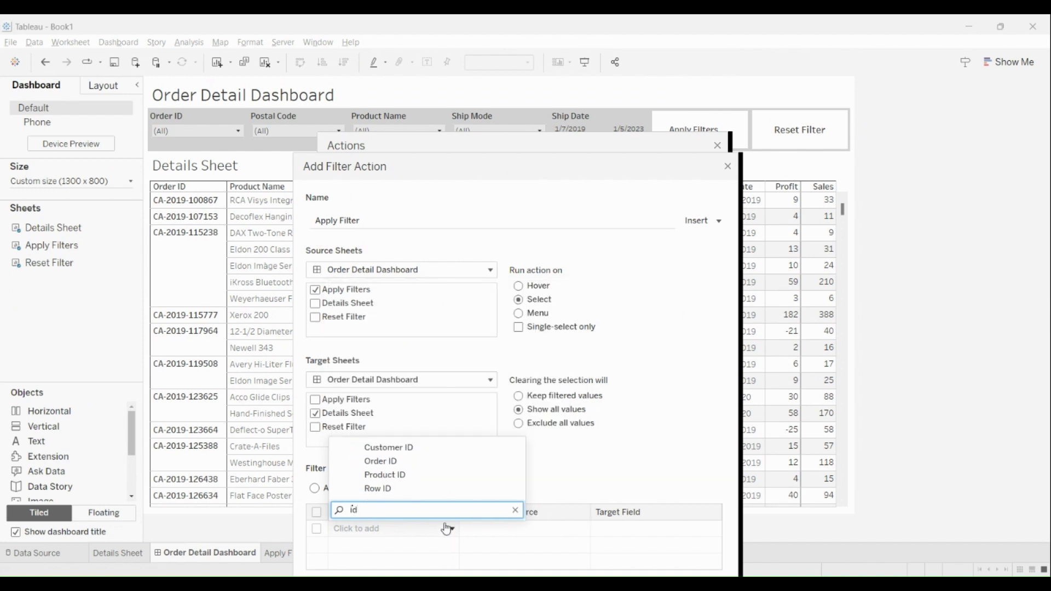
left_click(425, 461)
left_click(413, 550)
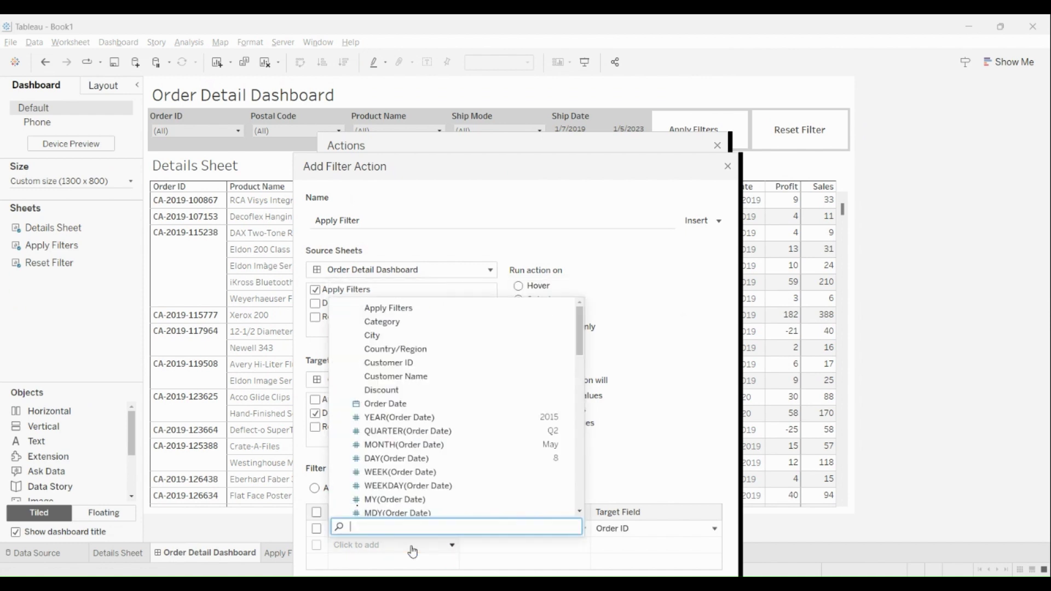
type("code")
left_click(413, 504)
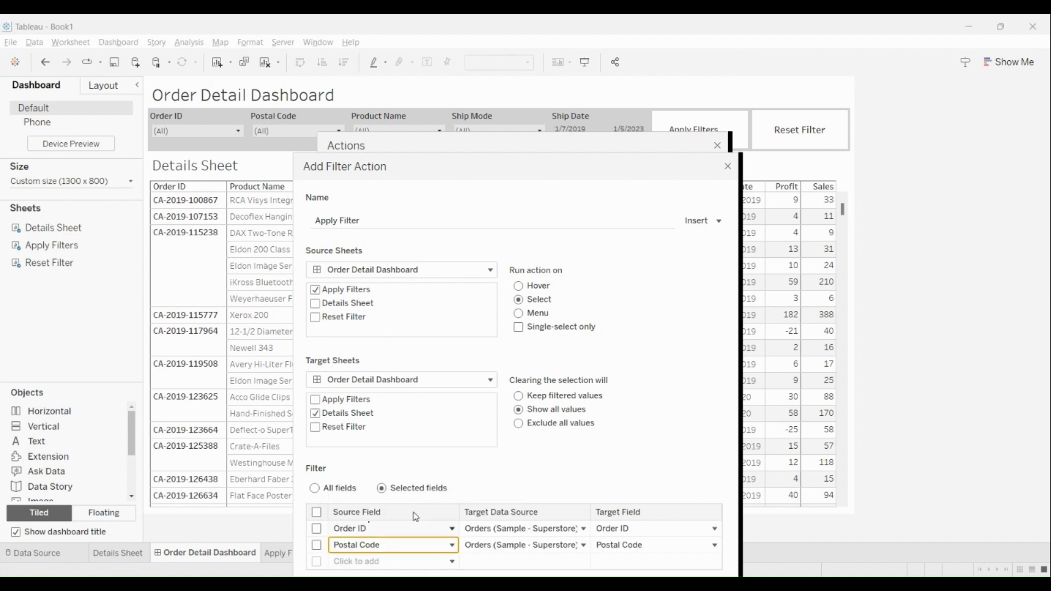
left_click(395, 561)
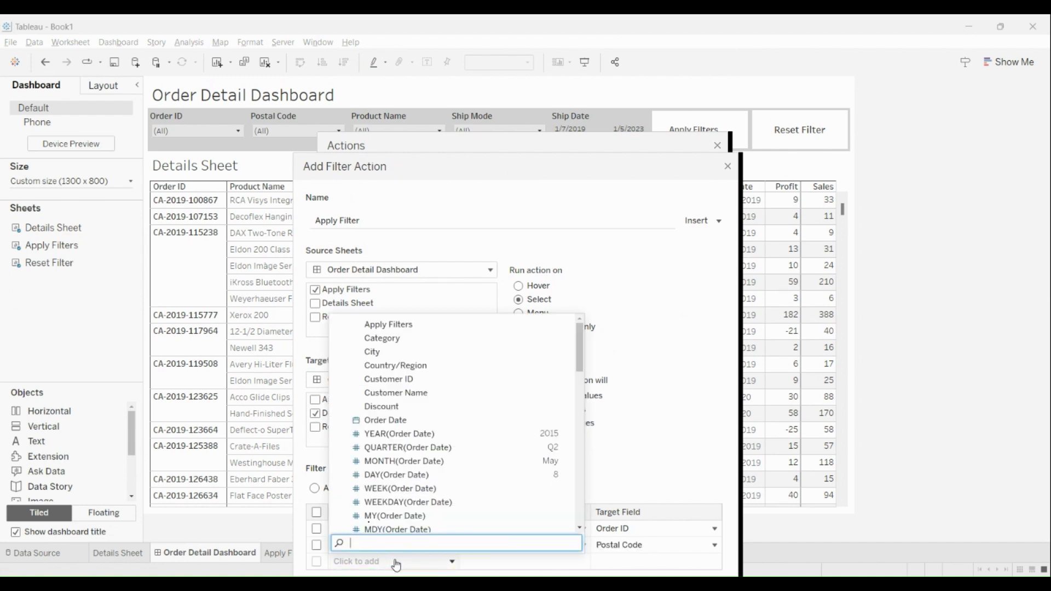
type("name")
left_click(403, 523)
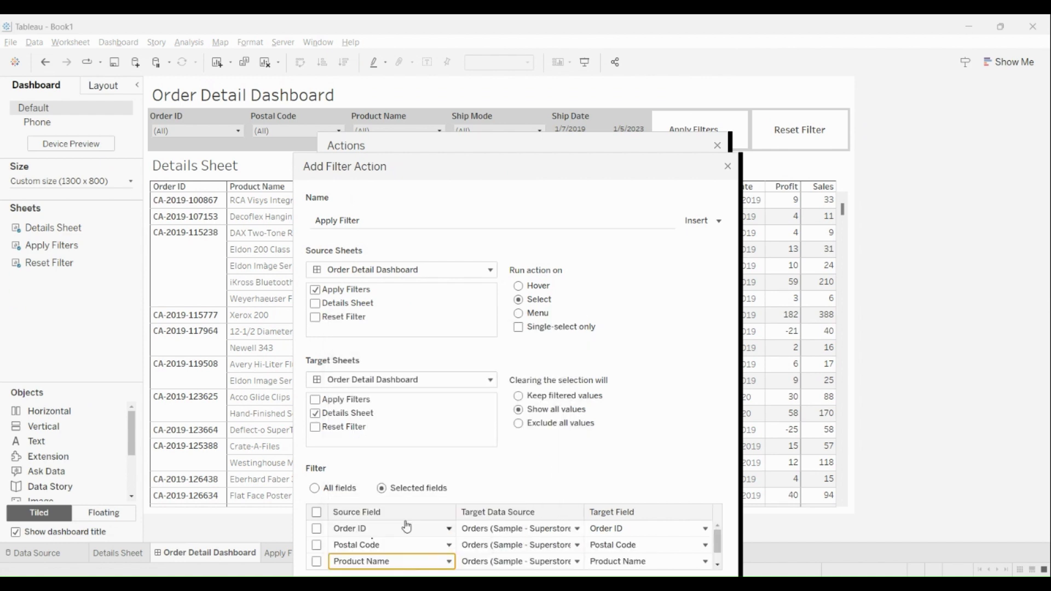
Add Ship Mode and Ship Date as further filter fields.
left_click(405, 562)
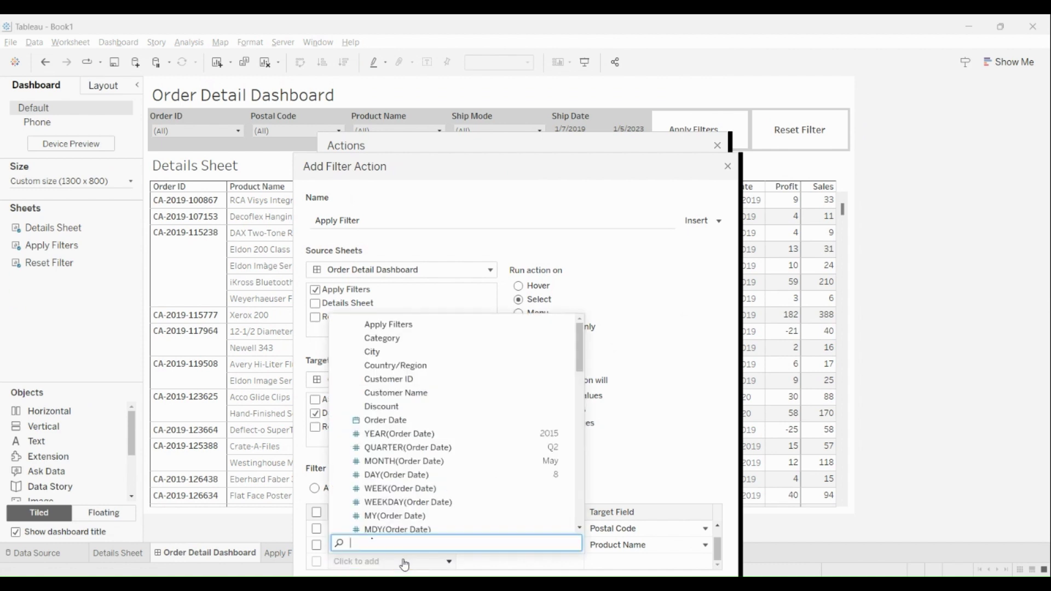
type("mode")
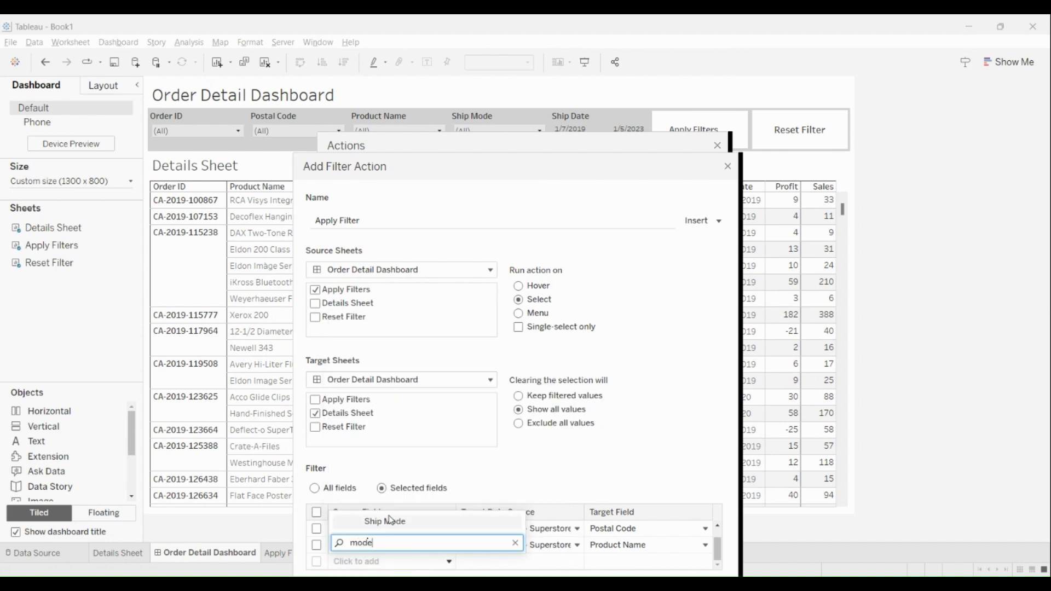
left_click(389, 522)
scroll(386, 572, "down", 1)
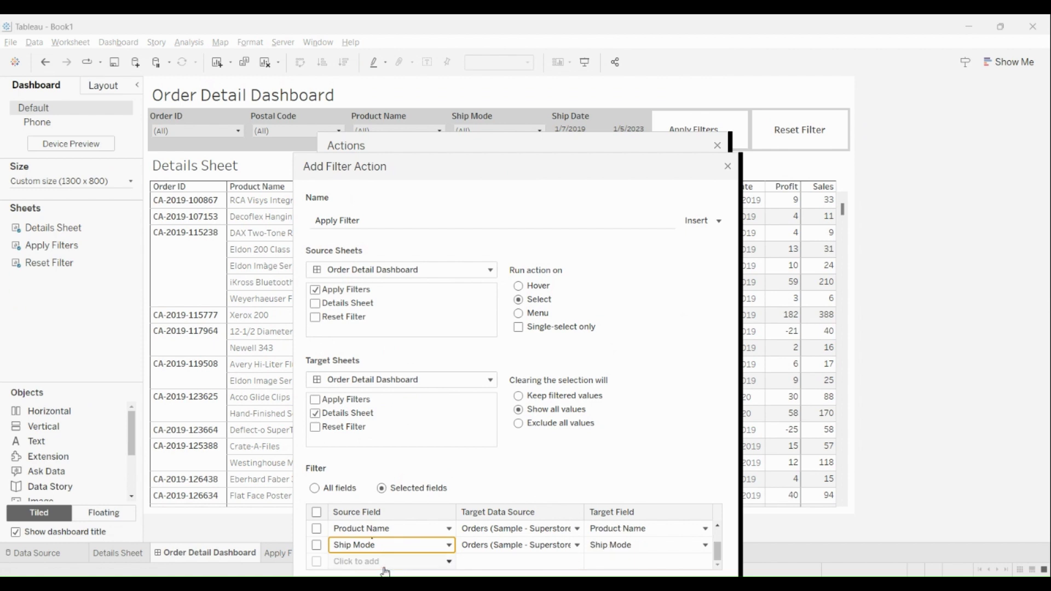
left_click(387, 564)
type("ship")
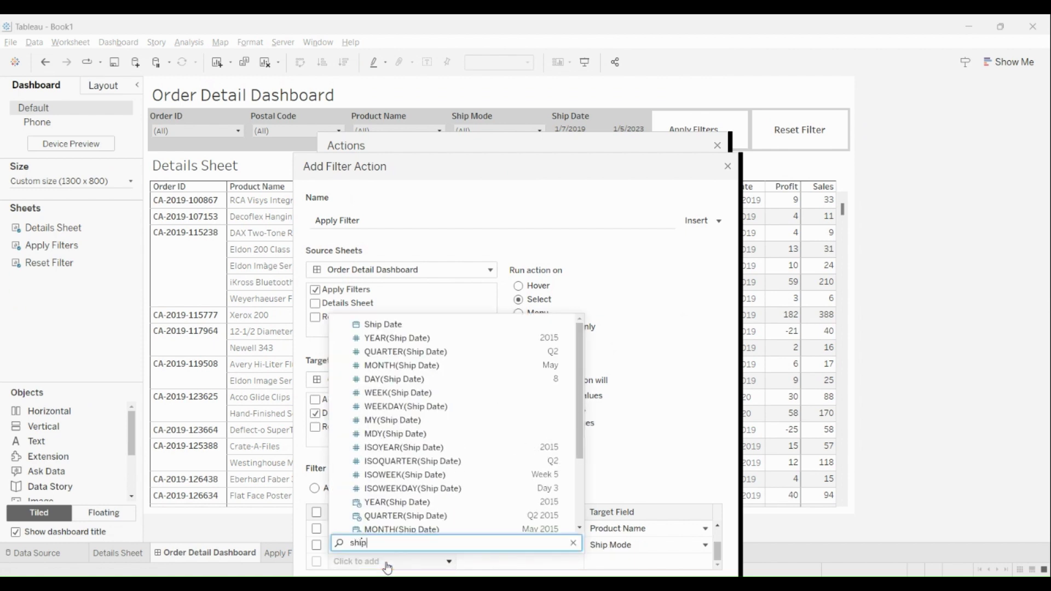
left_click(399, 326)
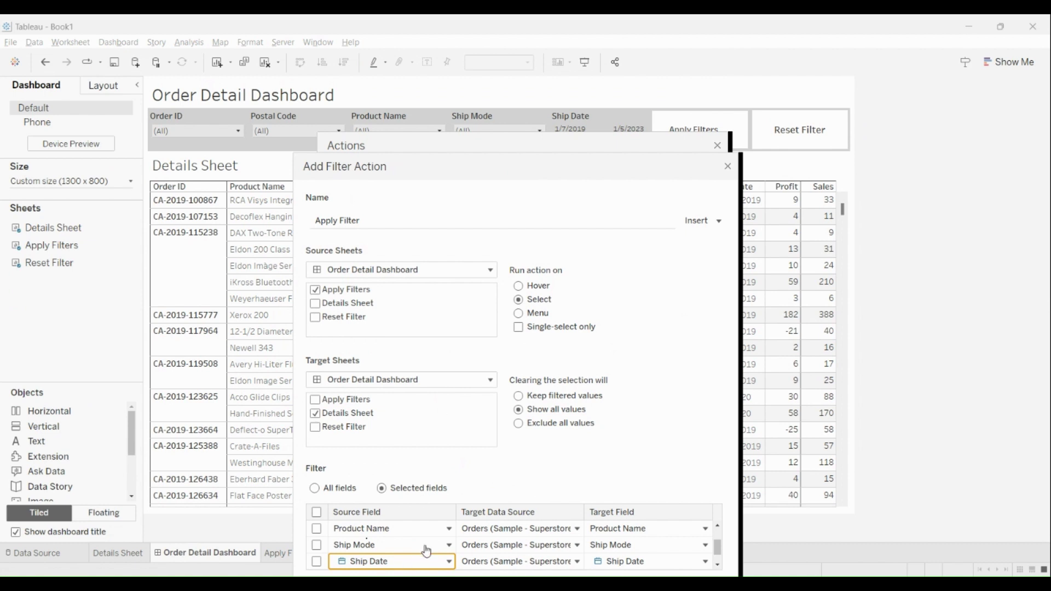
Save the Apply Filter action and return to the Order Detail Dashboard.
left_click_drag(536, 165, 537, 51)
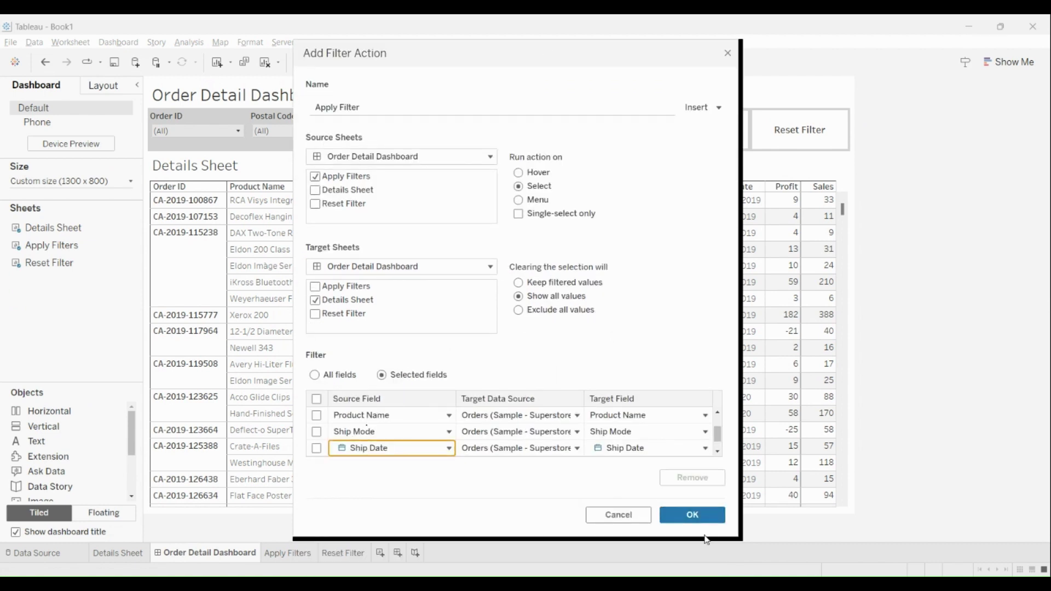
left_click(700, 516)
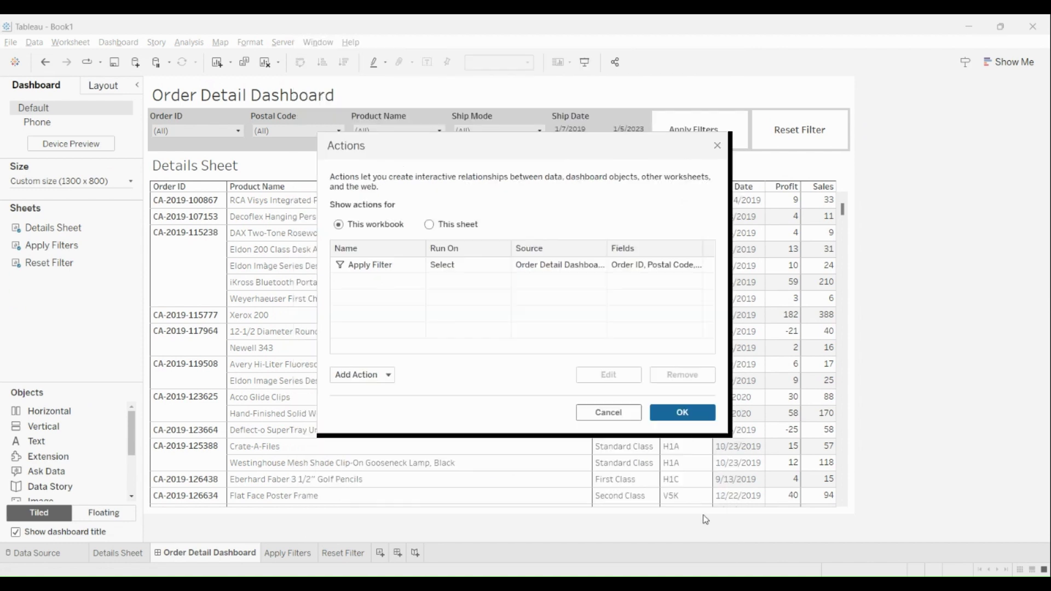
left_click(702, 416)
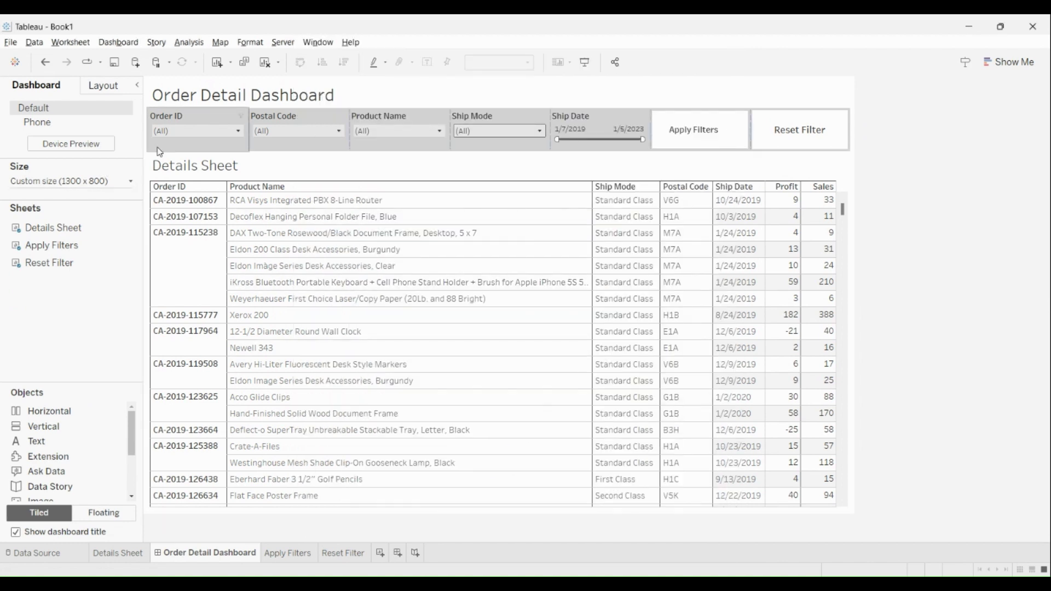
left_click(227, 122)
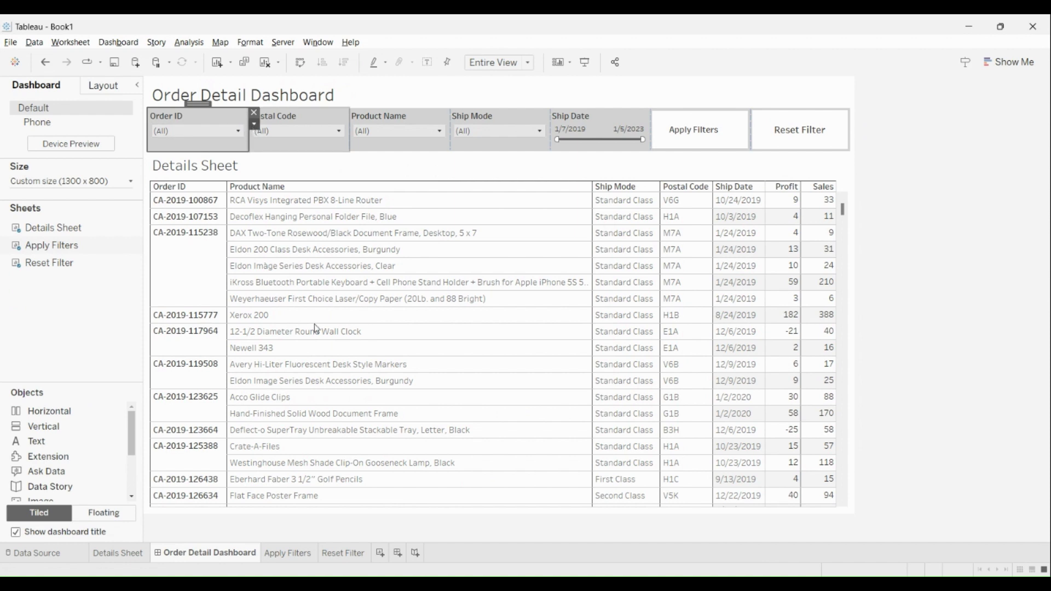
left_click(322, 118)
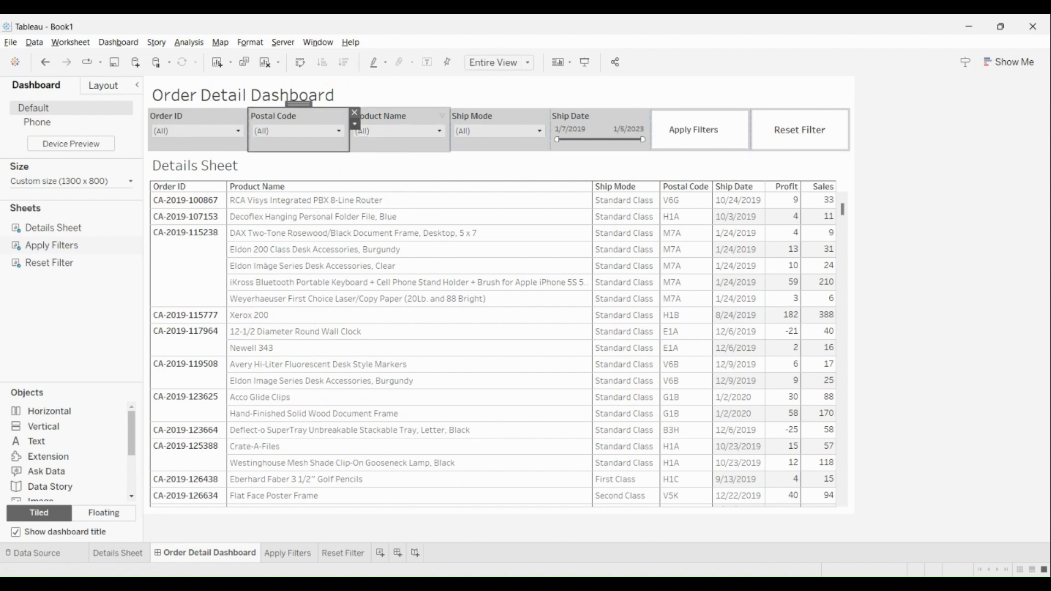
left_click(415, 119)
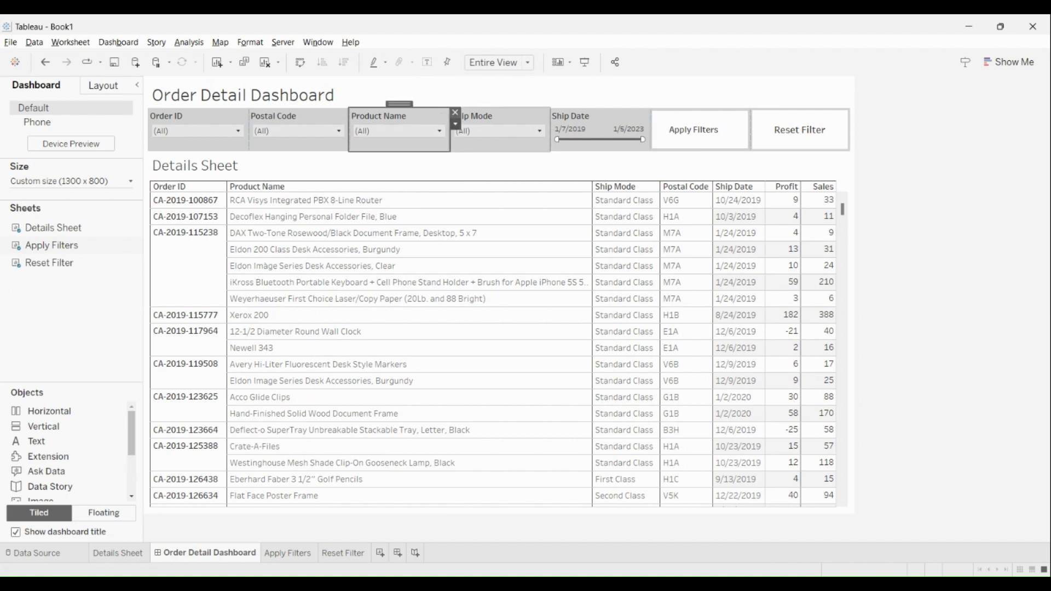
left_click(534, 123)
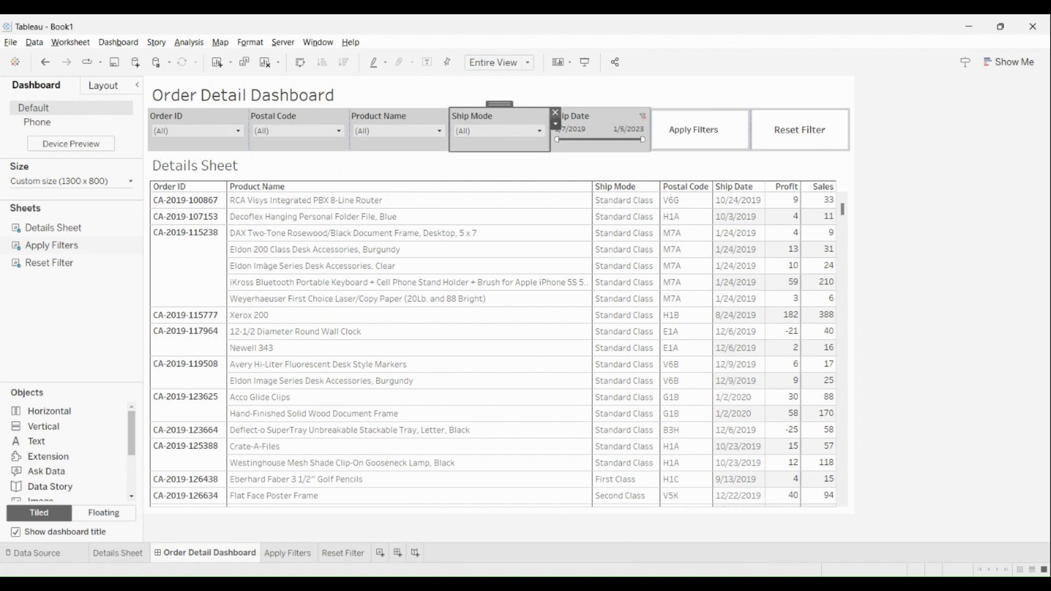
left_click(604, 120)
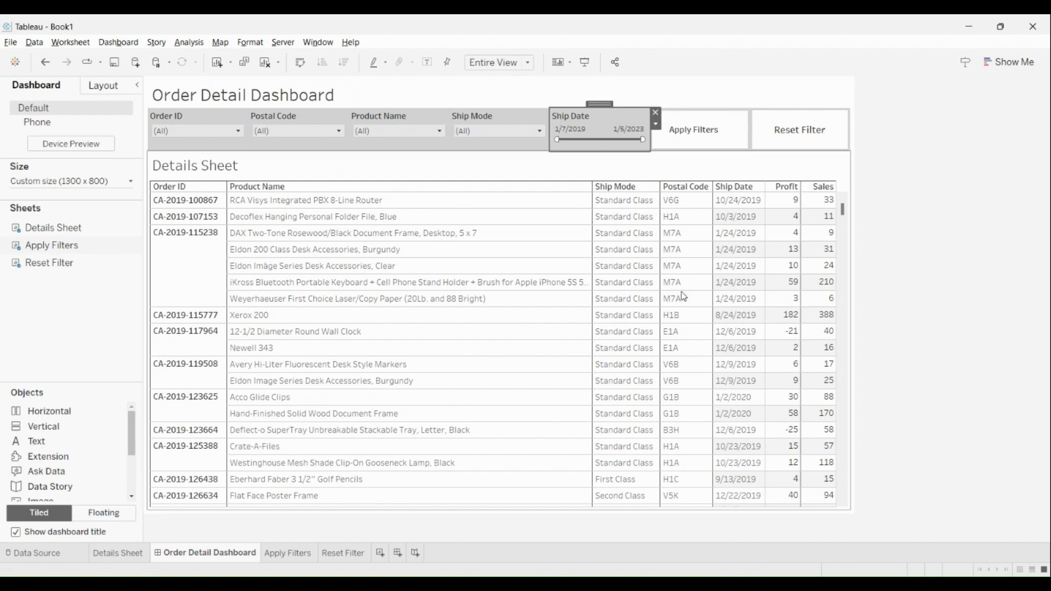
left_click(493, 135)
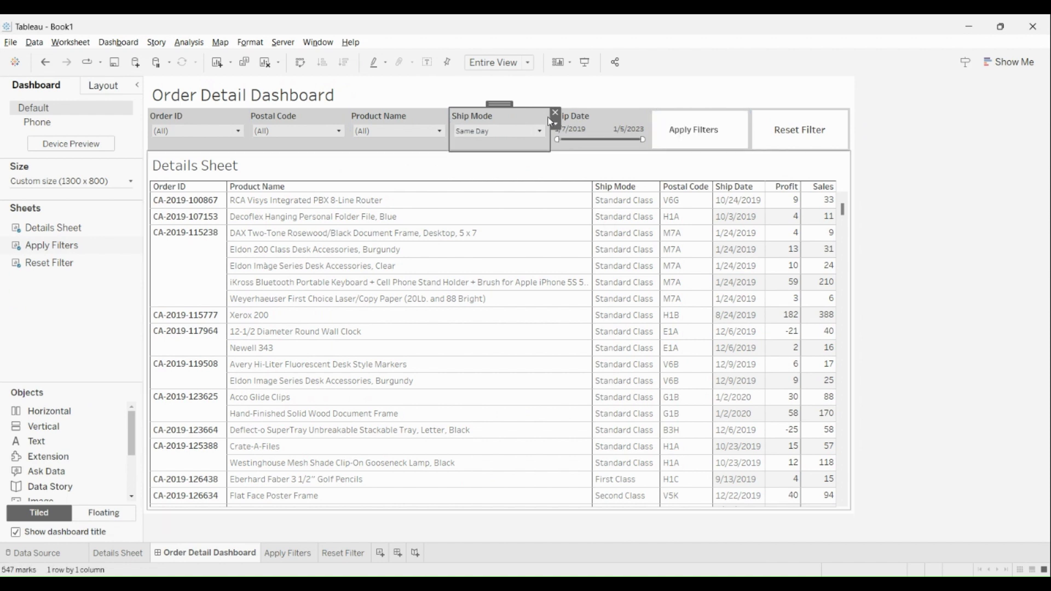
Test Apply Filters with Ship Mode set to Same Day, then clear the filter.
left_click(706, 138)
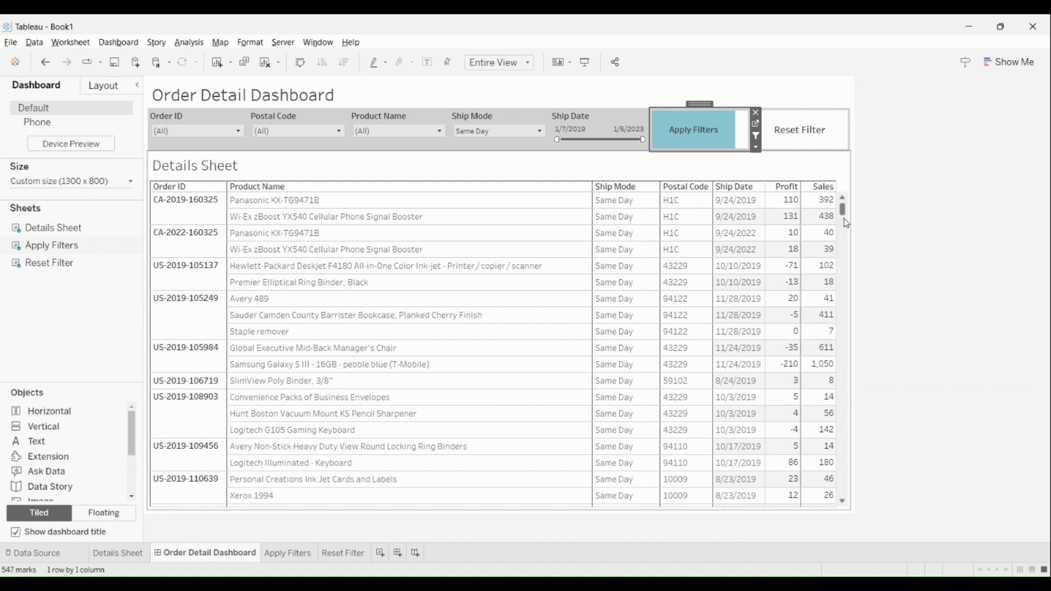
mouse_move(843, 213)
left_mouse_down()
mouse_move(845, 266)
mouse_move(843, 208)
left_mouse_up()
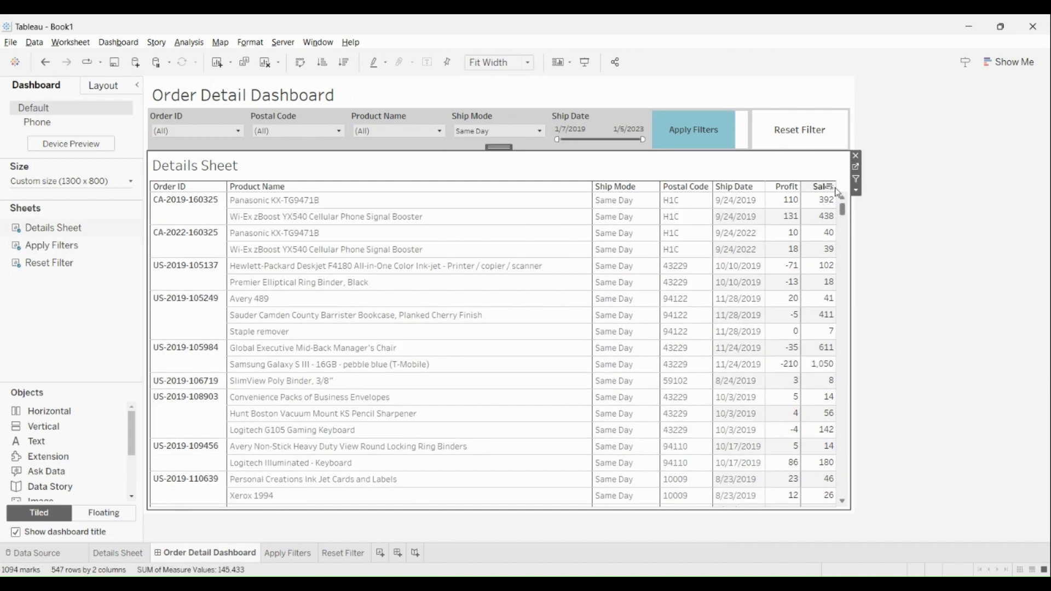
left_click(675, 130)
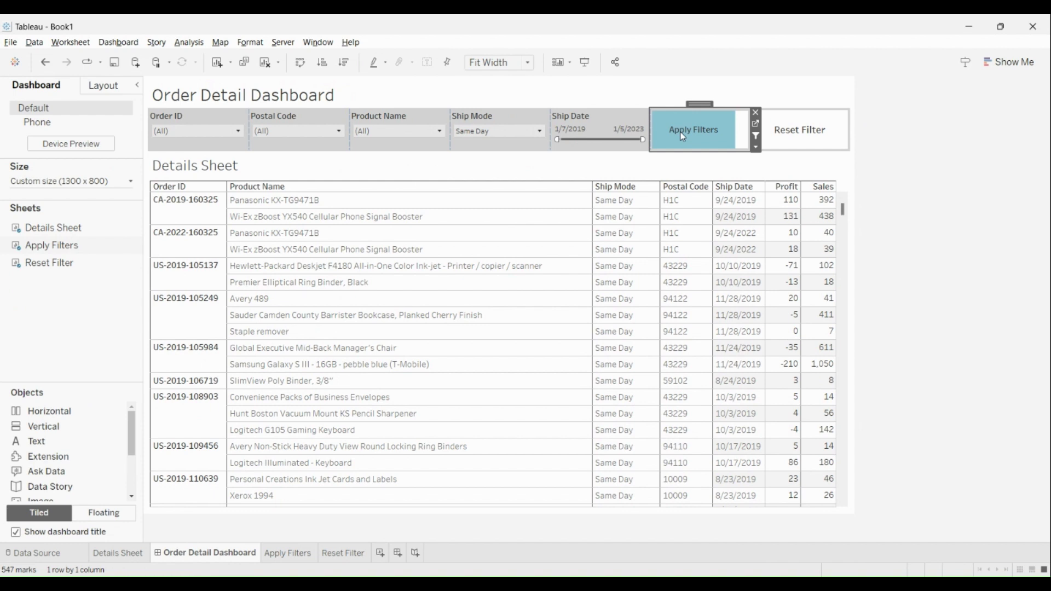
left_click(682, 136)
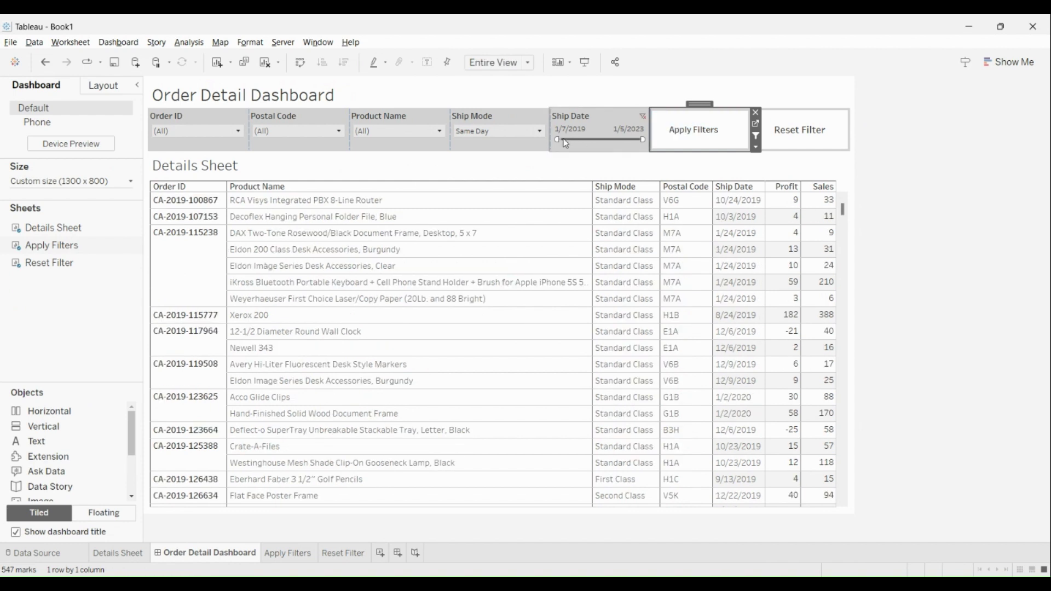
left_click(694, 136)
Move the Ship Date start to 11/2/2020, apply the filters, then clear them.
left_click_drag(557, 139, 593, 139)
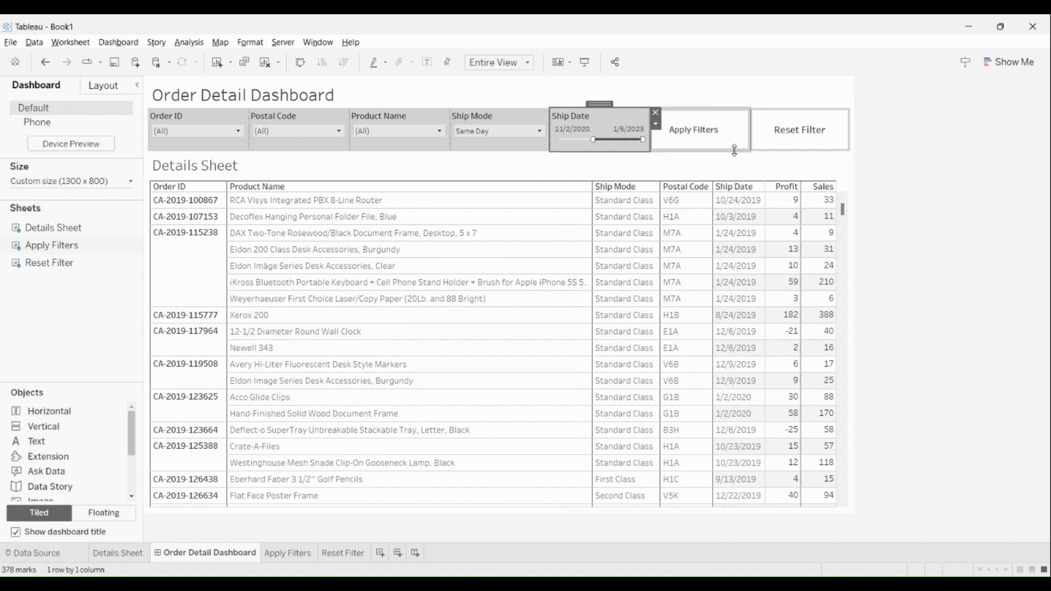
left_click(707, 139)
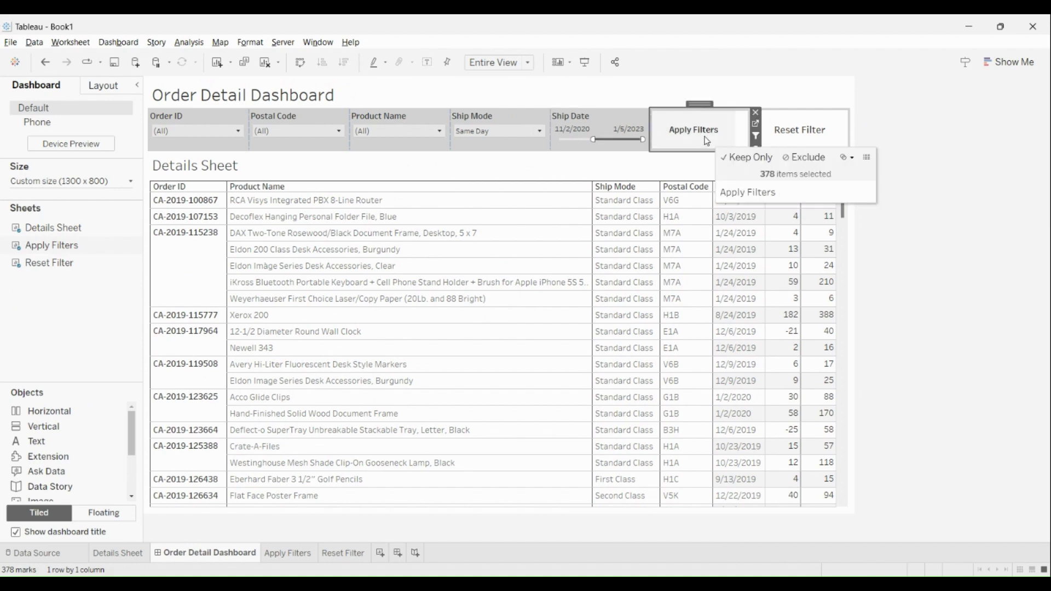
left_click(707, 141)
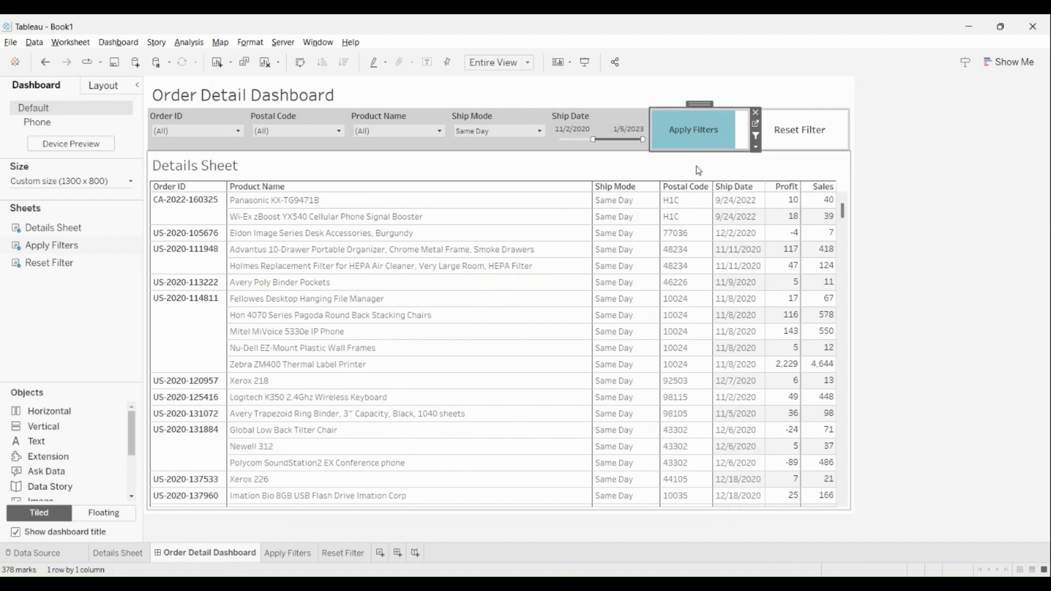
left_click(700, 135)
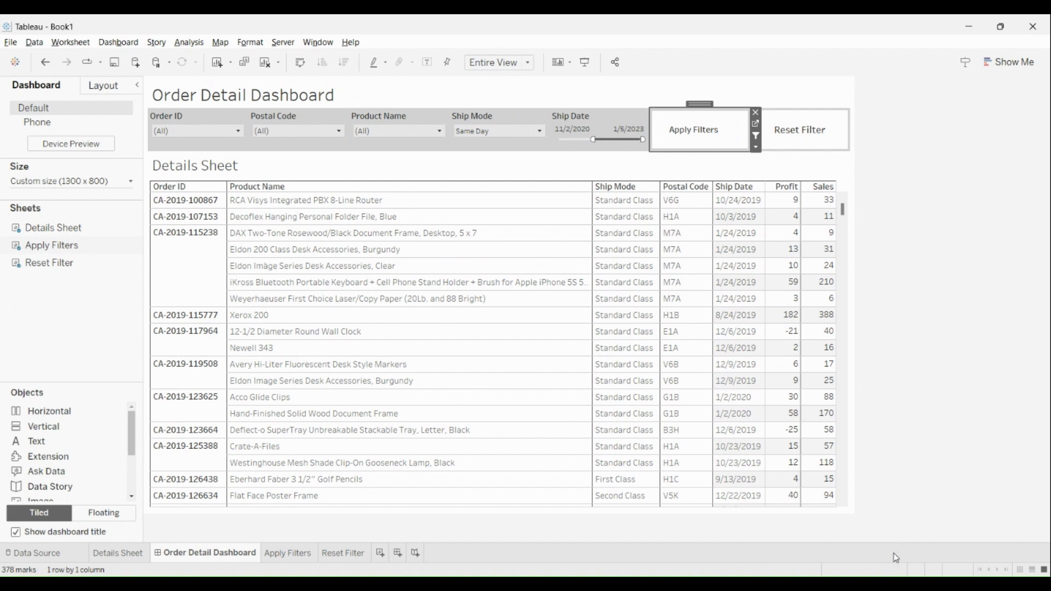
left_click(911, 319)
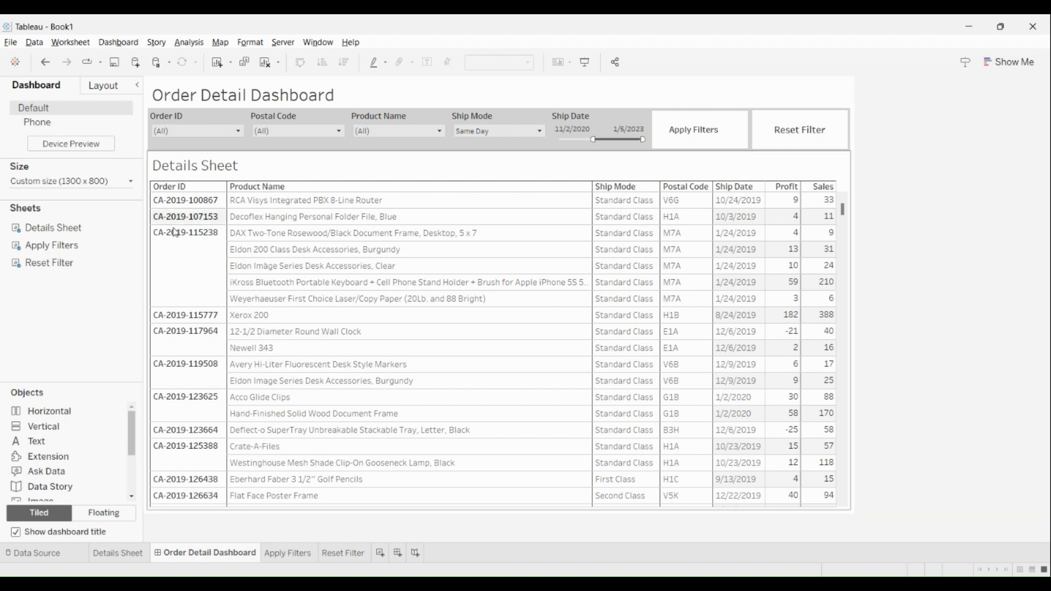
Add a new filter action and name it Reset Filter.
key("ctrl+shift+d")
left_click(364, 376)
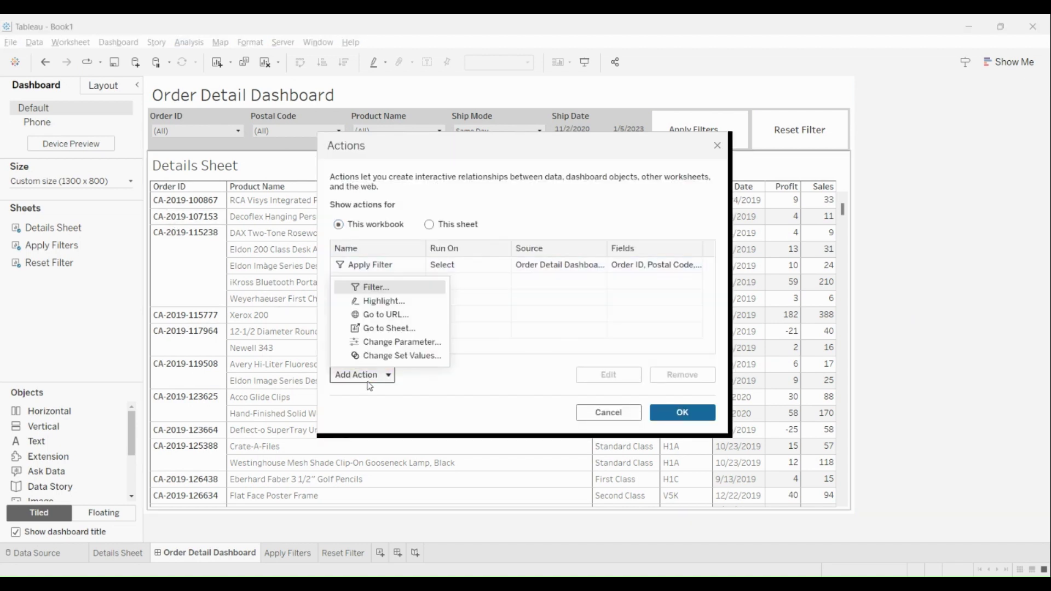
left_click(392, 288)
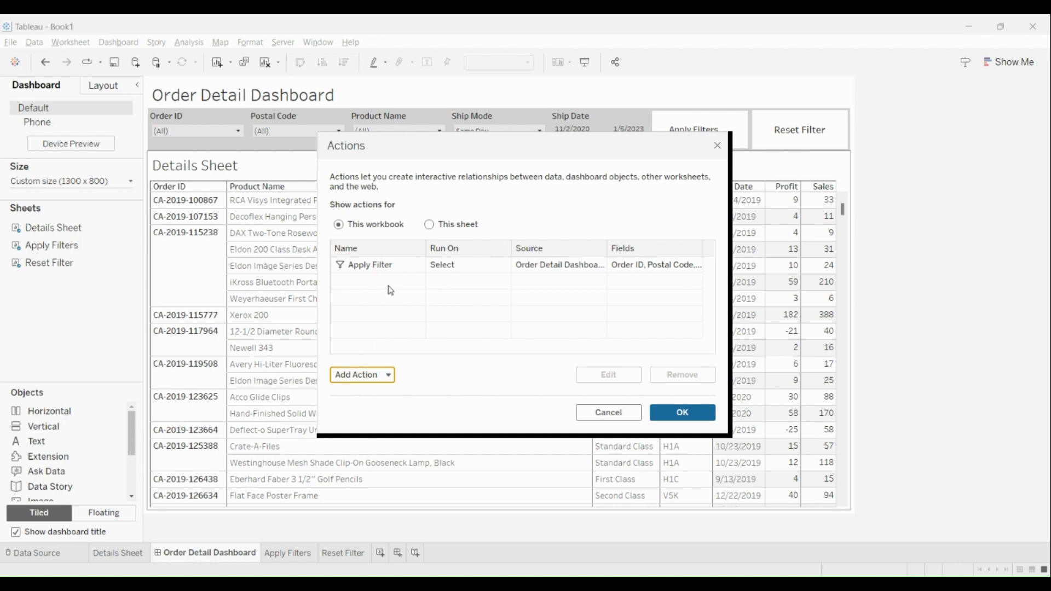
key("Home")
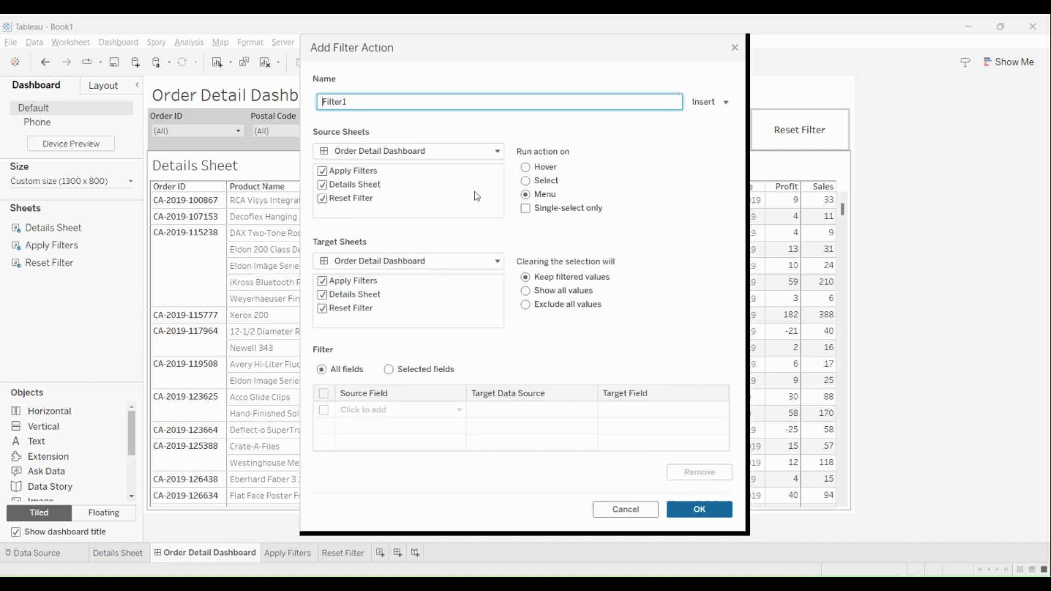
type("Reset")
Keep Reset Filter as the only source, run on Select, and target Apply Filters and Details Sheet.
left_click(323, 185)
left_click(322, 170)
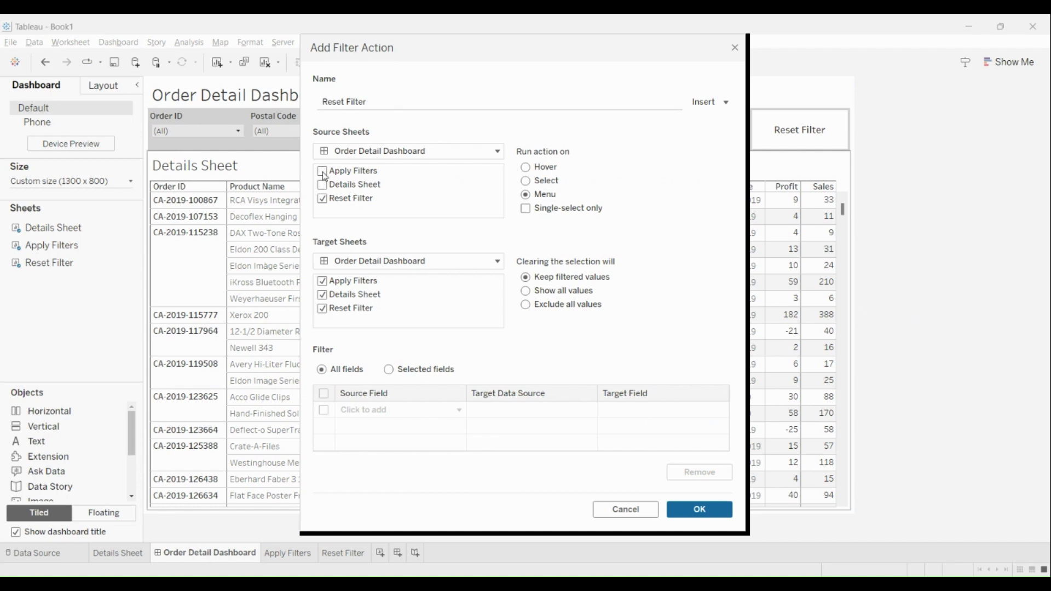
left_click(533, 185)
left_click(323, 308)
left_click(378, 418)
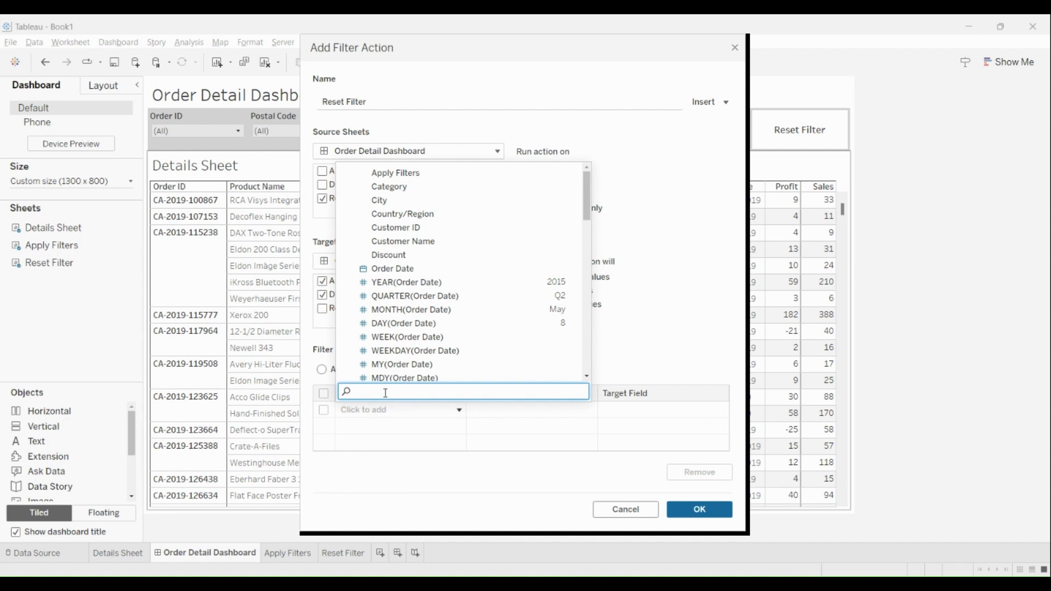
Add Order ID, Postal Code and Product Name as the Reset Filter action's fields.
type("id")
left_click(397, 344)
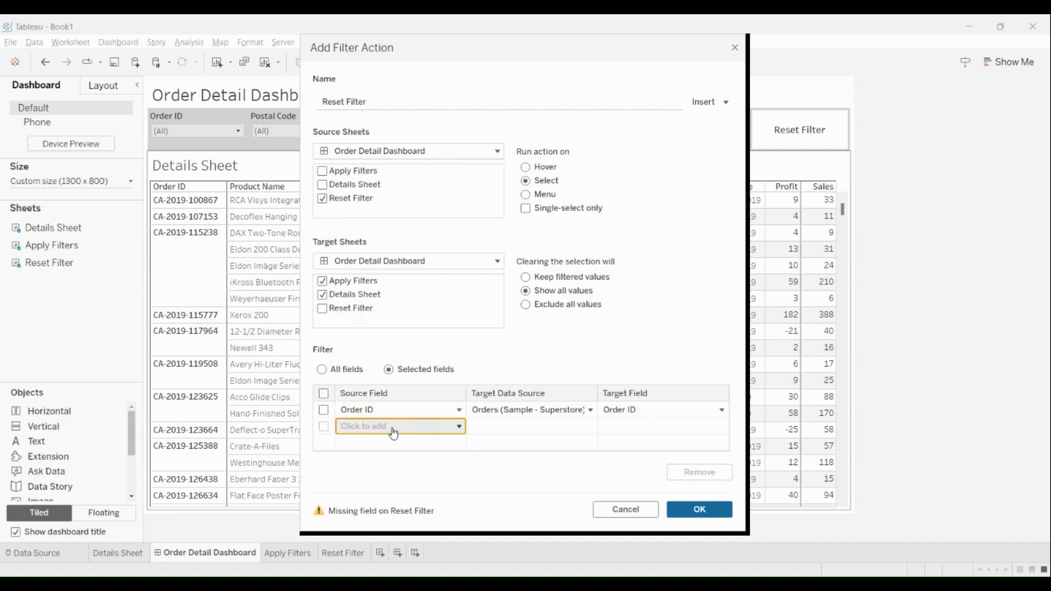
left_click(393, 428)
type("post")
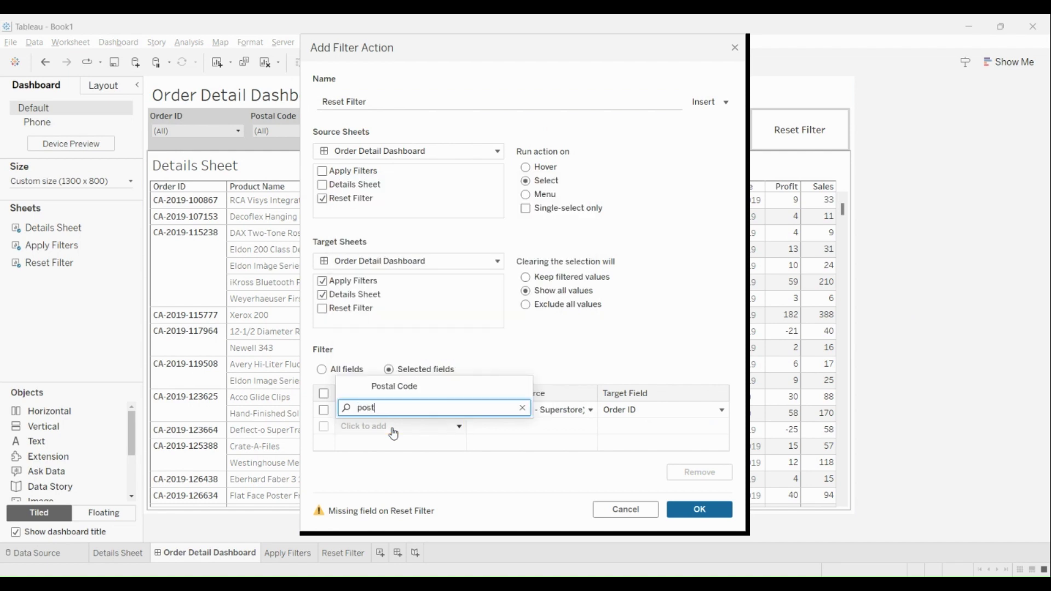
left_click(395, 386)
left_click_drag(521, 49, 525, 144)
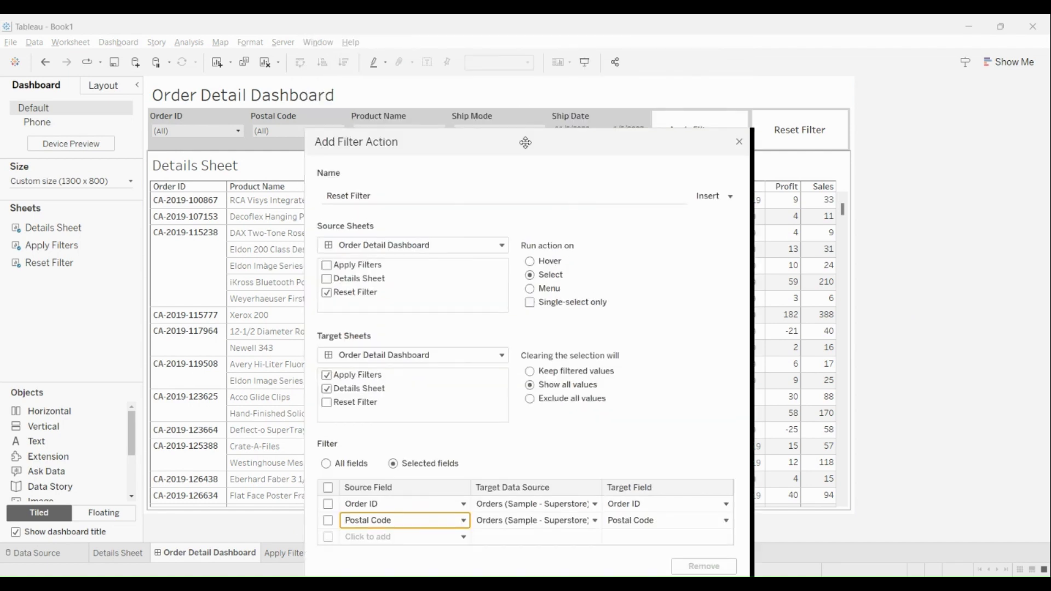
left_click(352, 539)
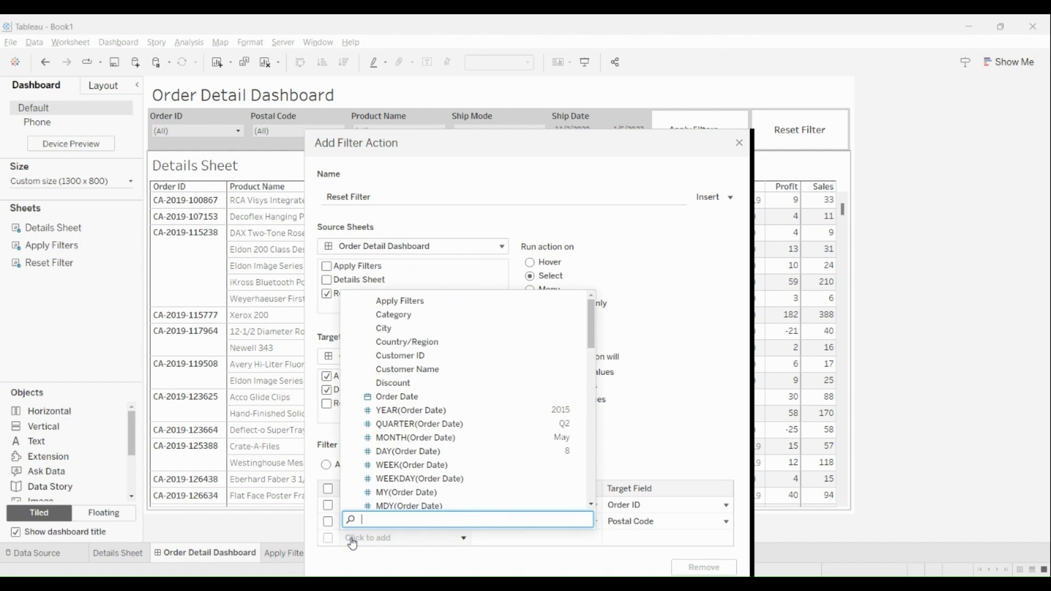
type("name")
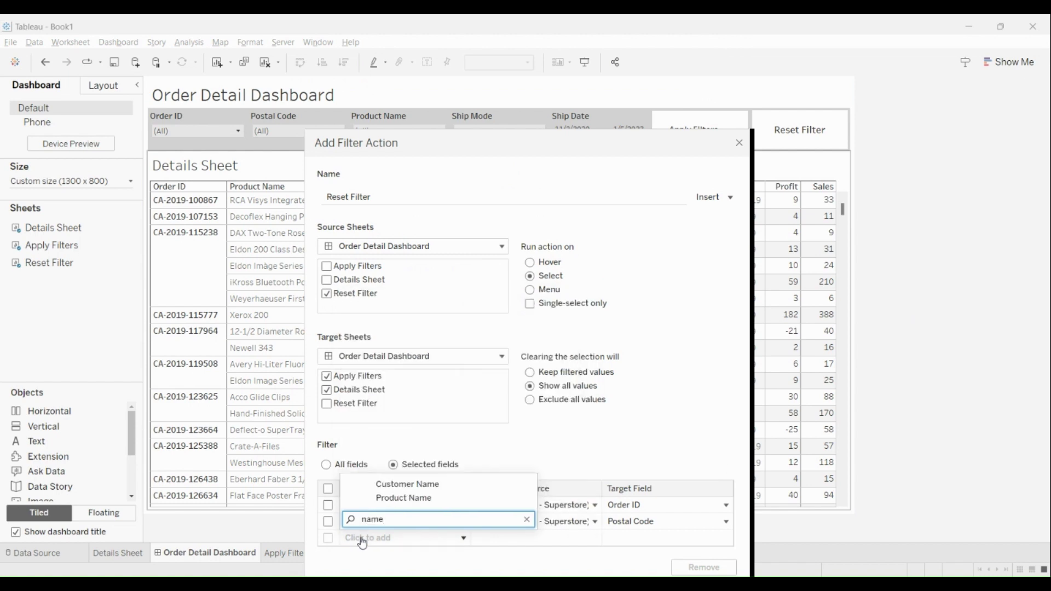
left_click(389, 499)
Add Ship Mode and Ship Date as fields and save the Reset Filter action.
scroll(368, 542, "down", 1)
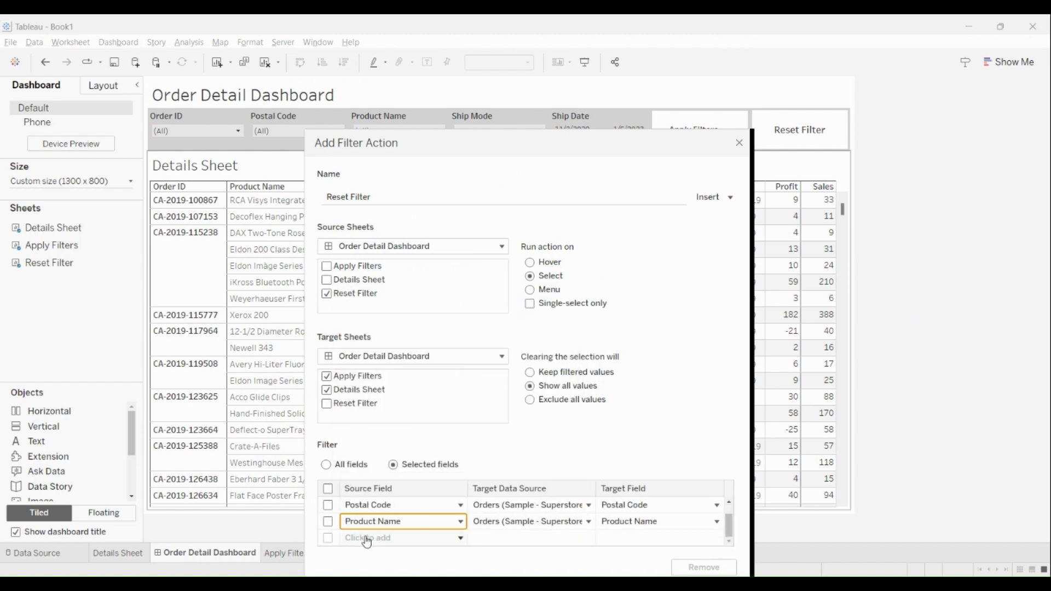
left_click(366, 539)
type("mode")
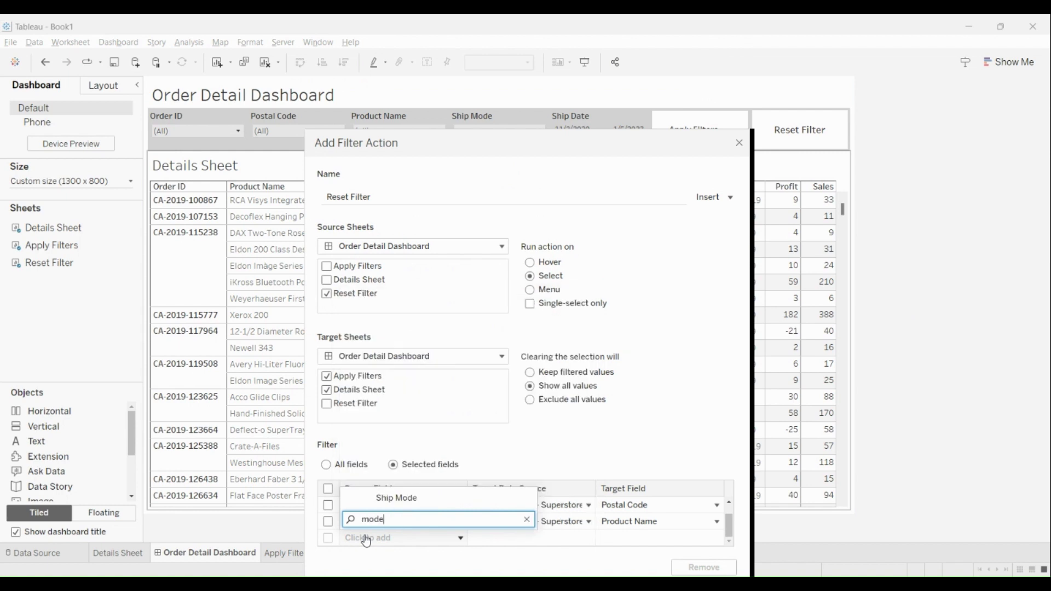
left_click(384, 498)
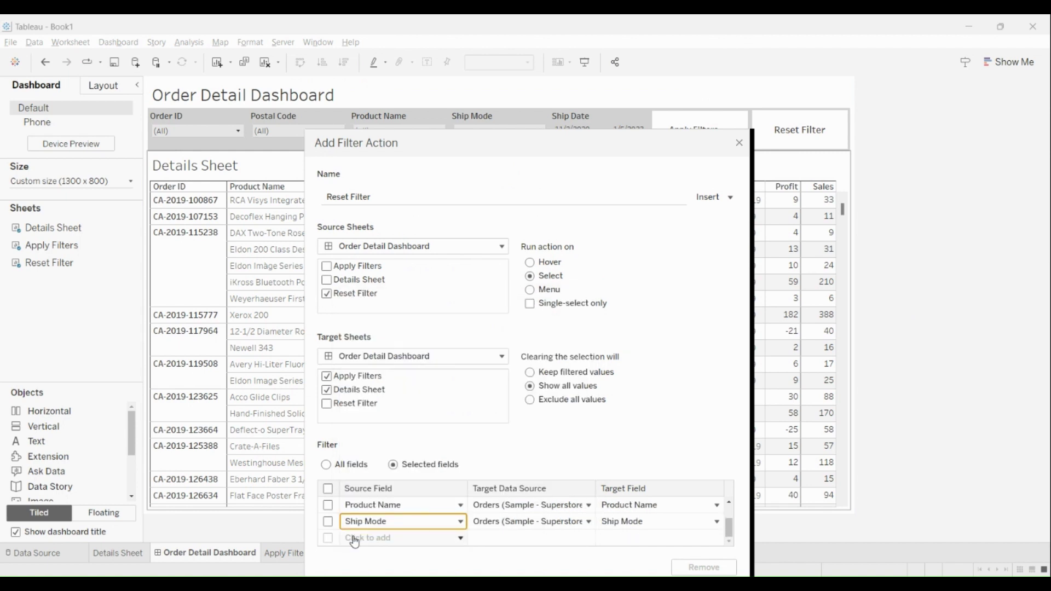
left_click(354, 541)
type("date")
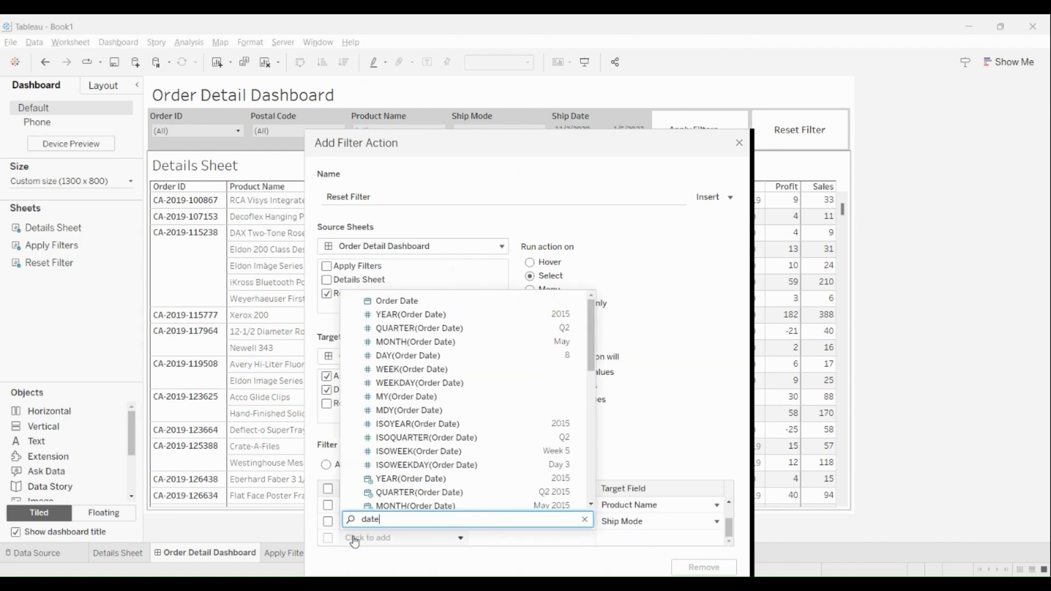
scroll(400, 356, "down", 3)
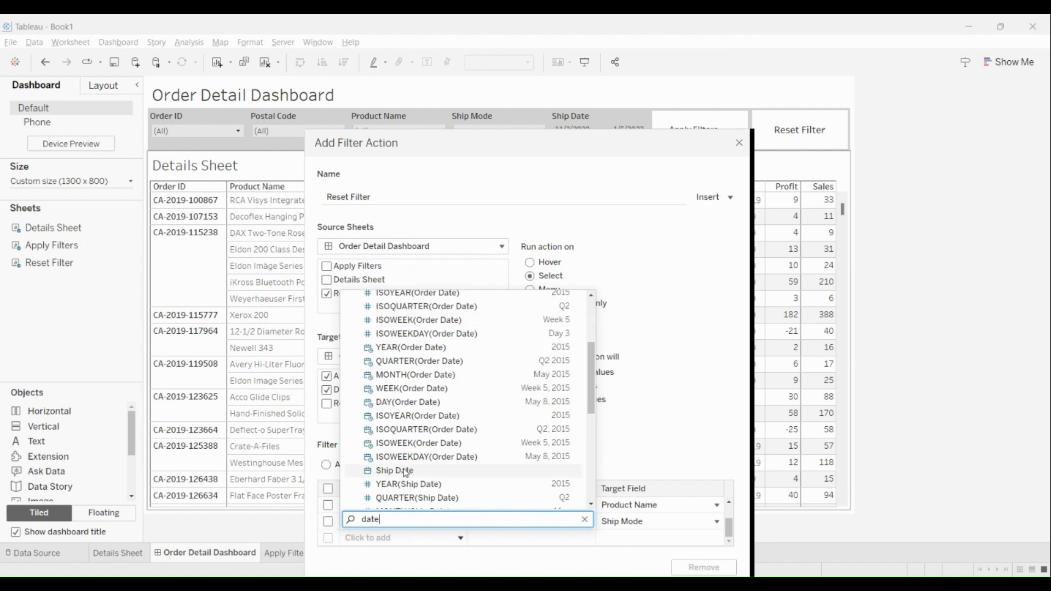
left_click(394, 471)
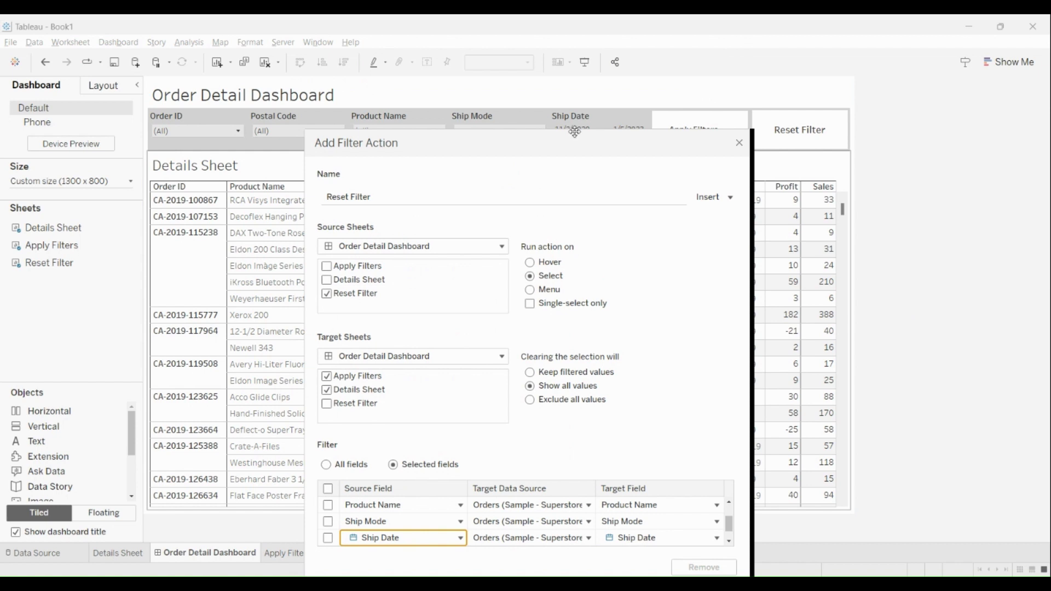
left_click_drag(566, 144, 574, 81)
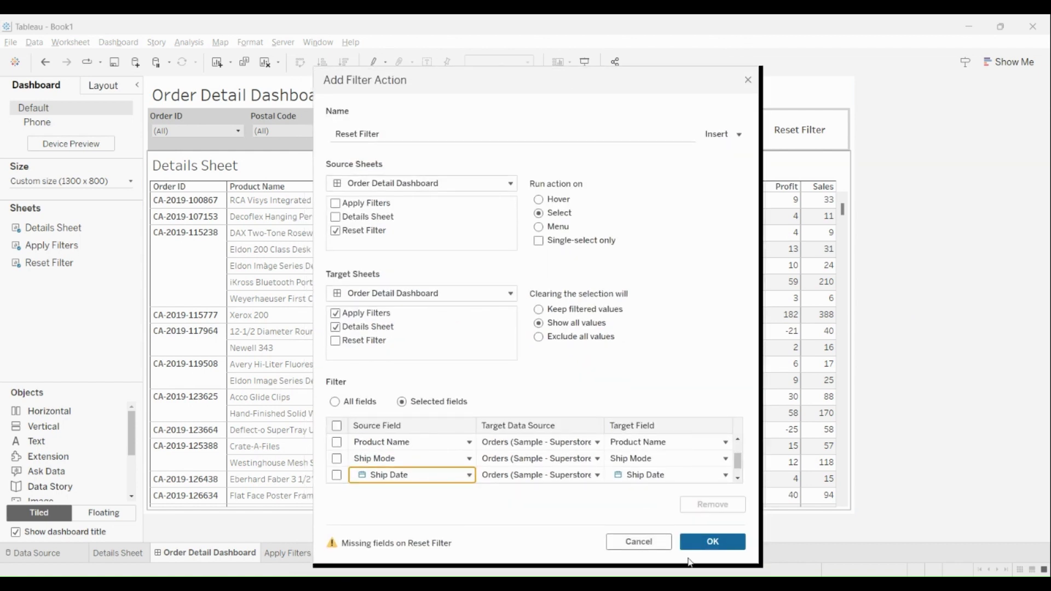
left_click(711, 541)
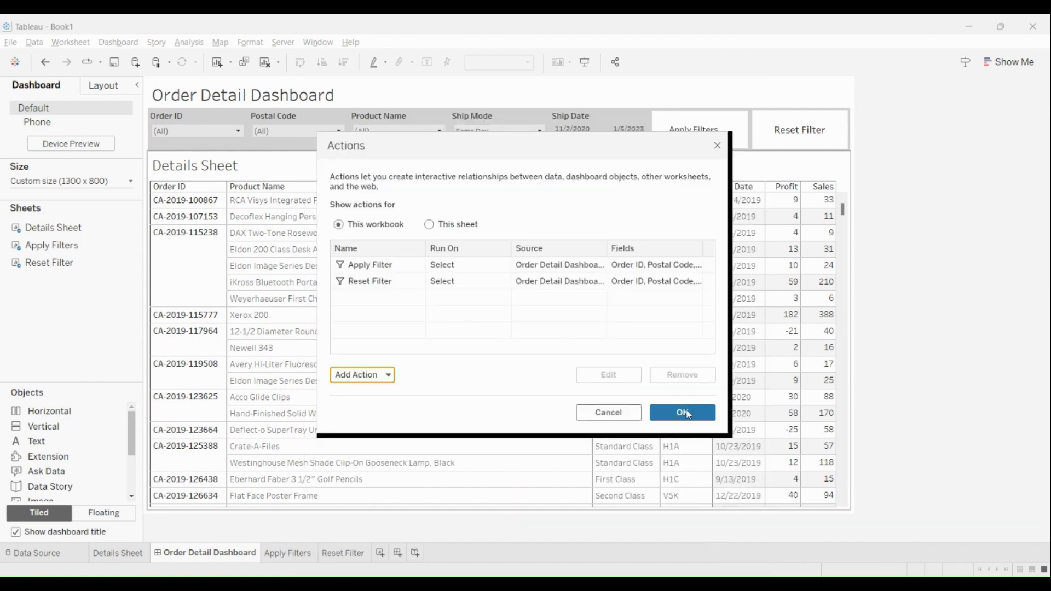
Close the Actions list and run Reset Filter on the dashboard.
left_click(688, 414)
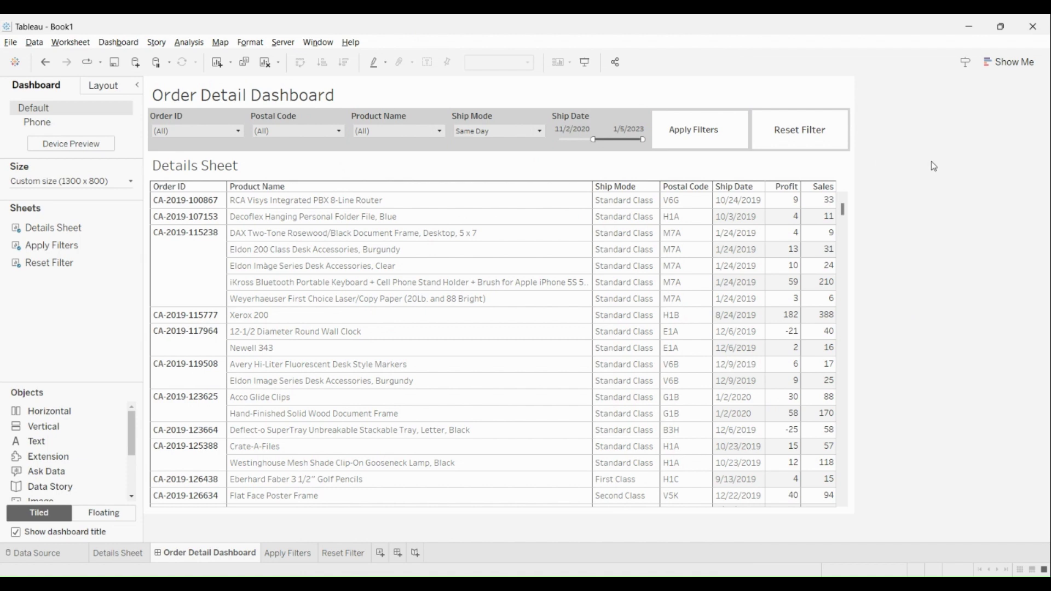
left_click(792, 141)
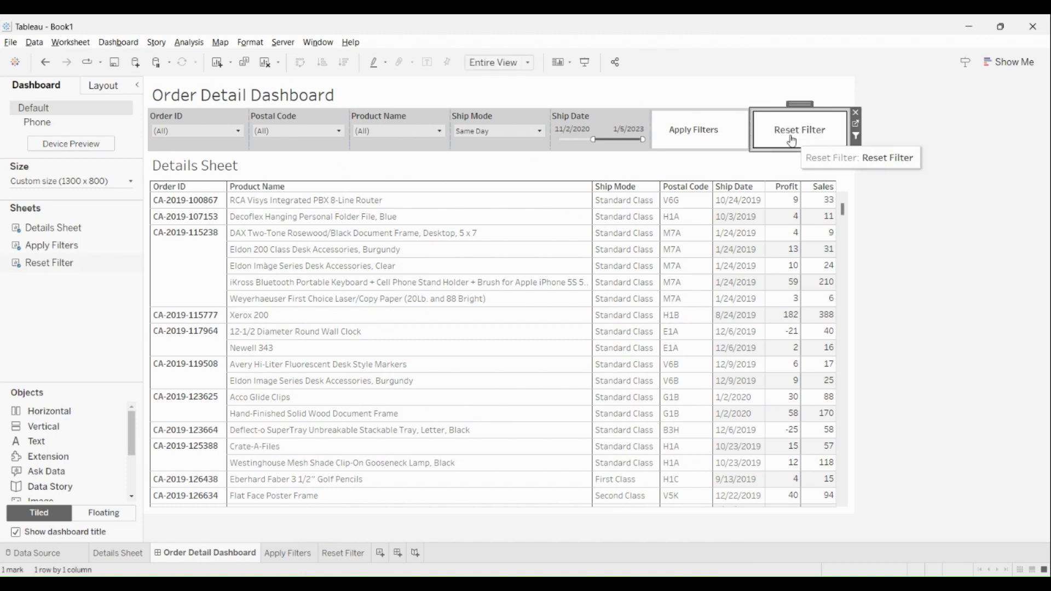
left_click(792, 142)
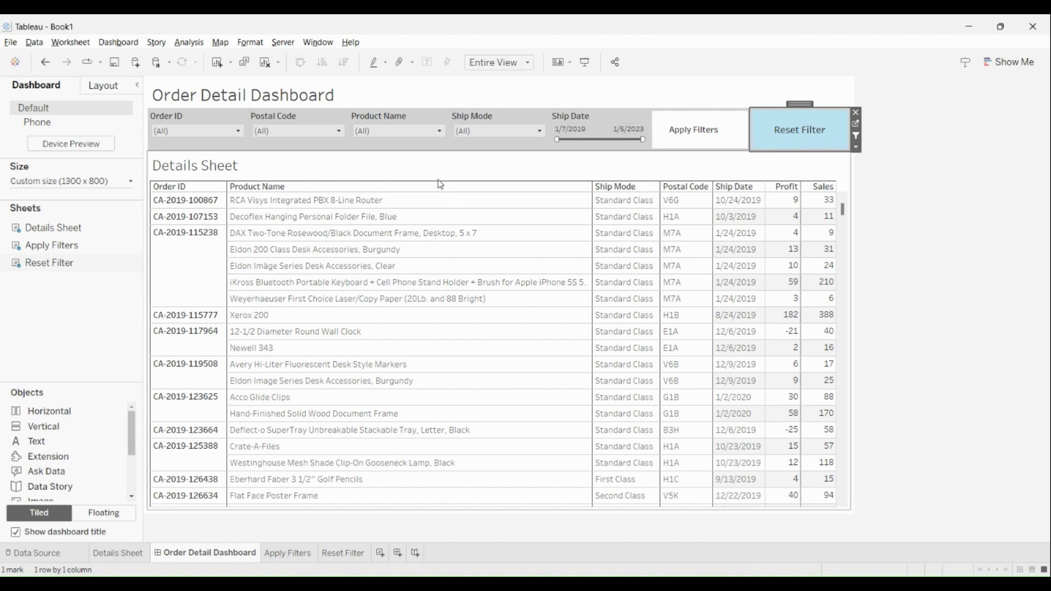
Apply a Postal Code filter to the details table, then restore all rows with Reset Filter.
left_click(344, 135)
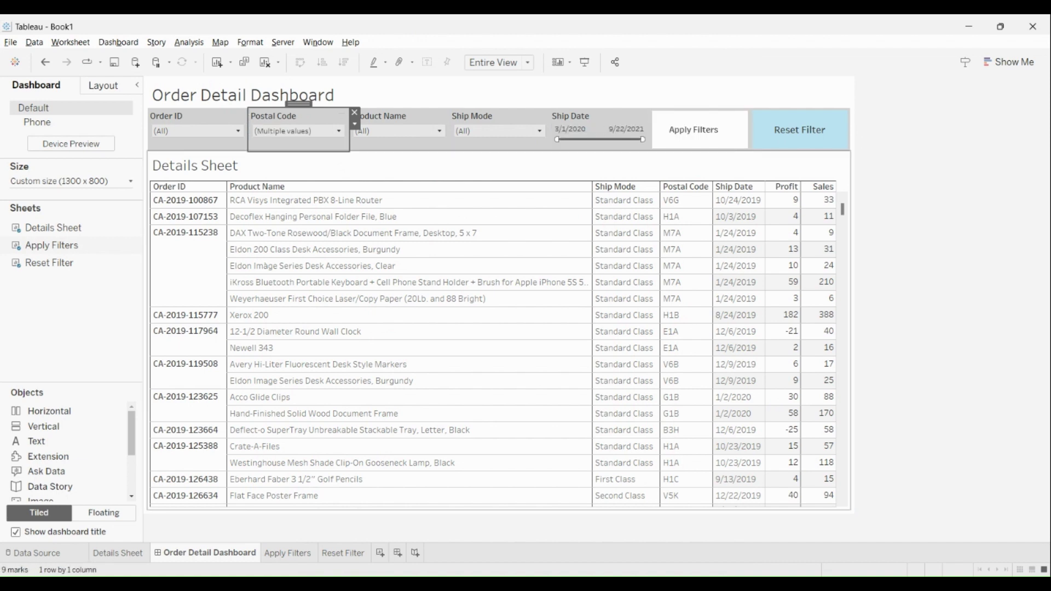
left_click(701, 132)
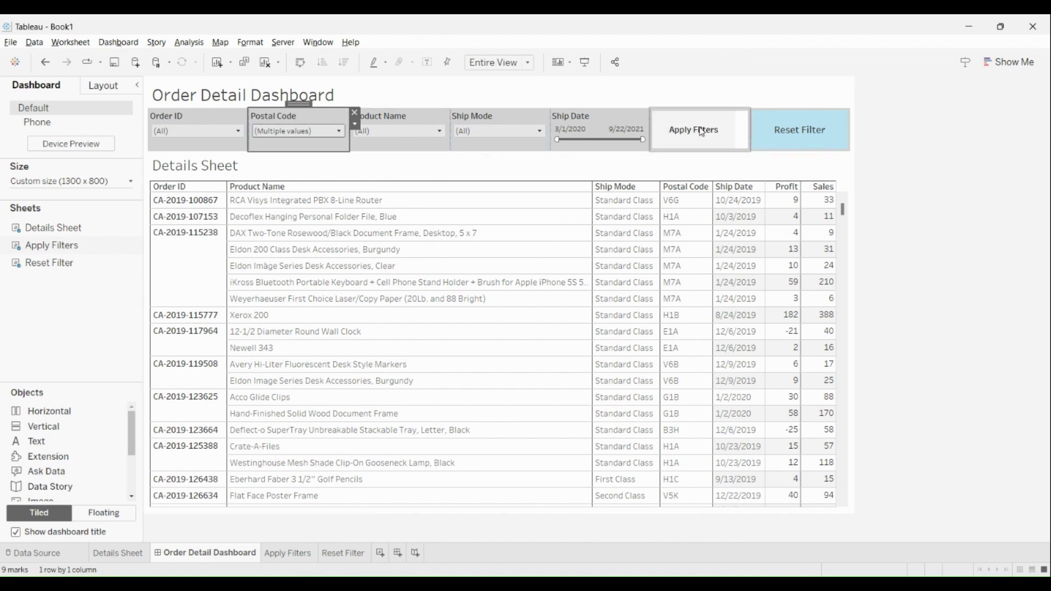
left_click(701, 131)
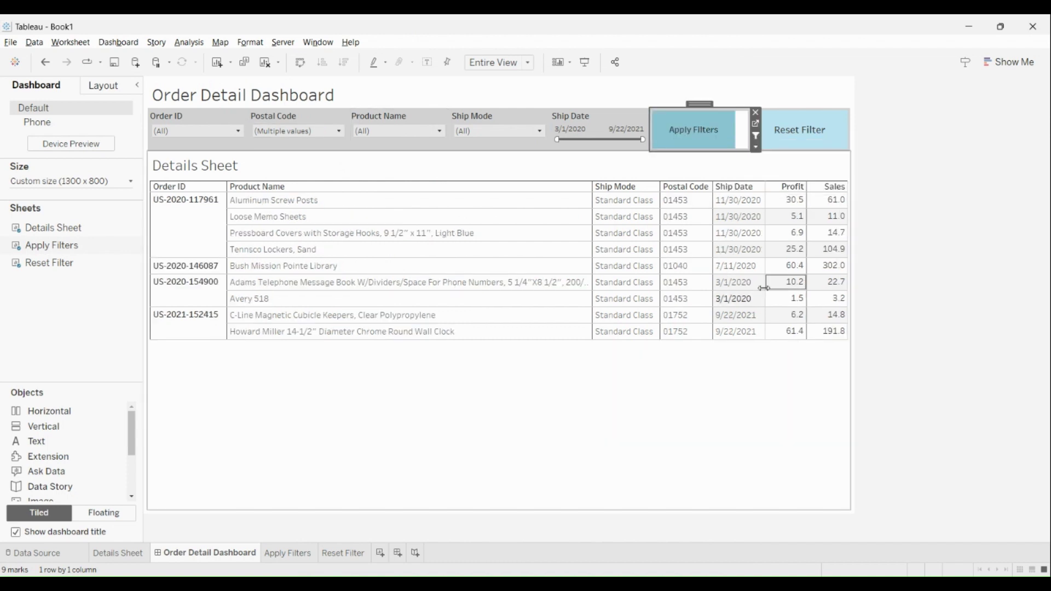
left_click(930, 186)
left_click(818, 135)
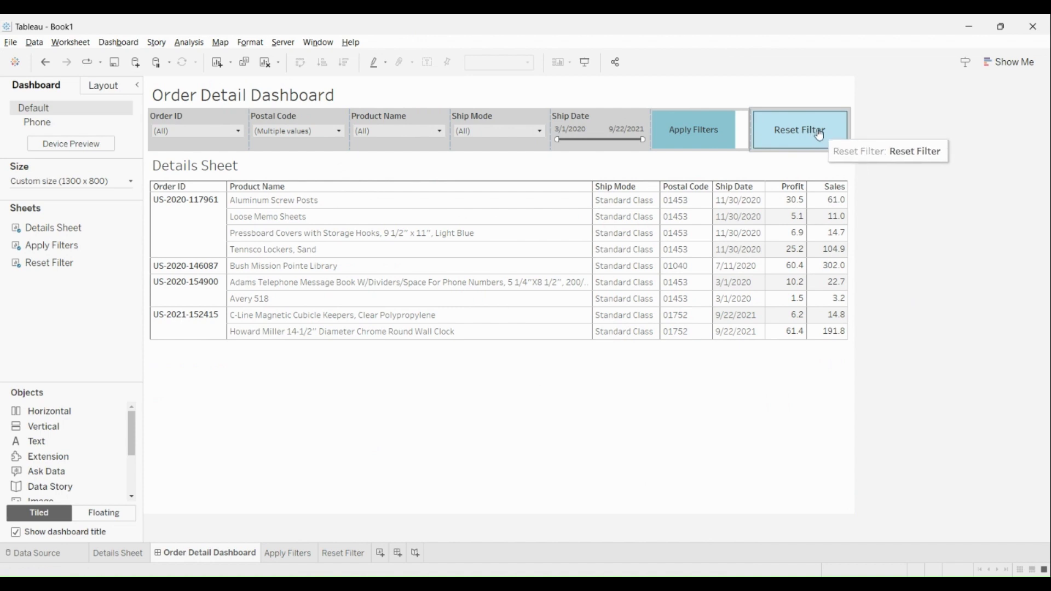
left_click(818, 135)
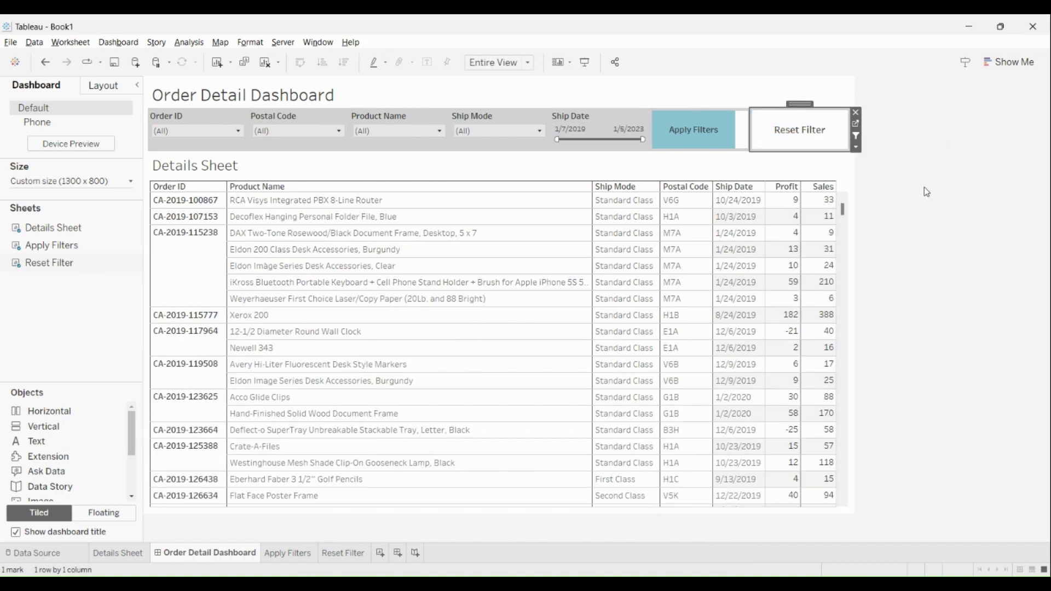
left_click(722, 149)
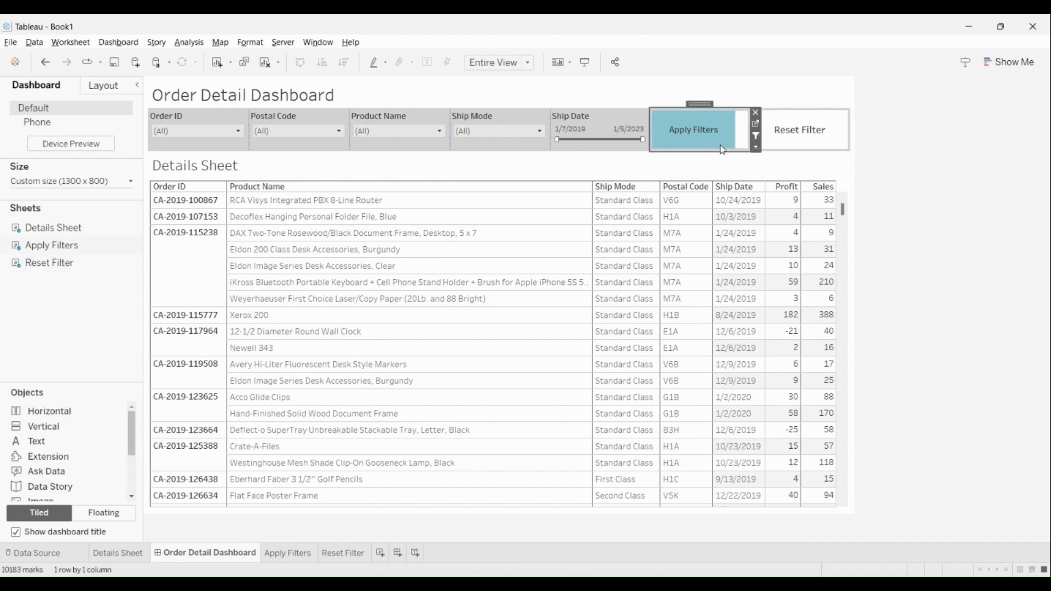